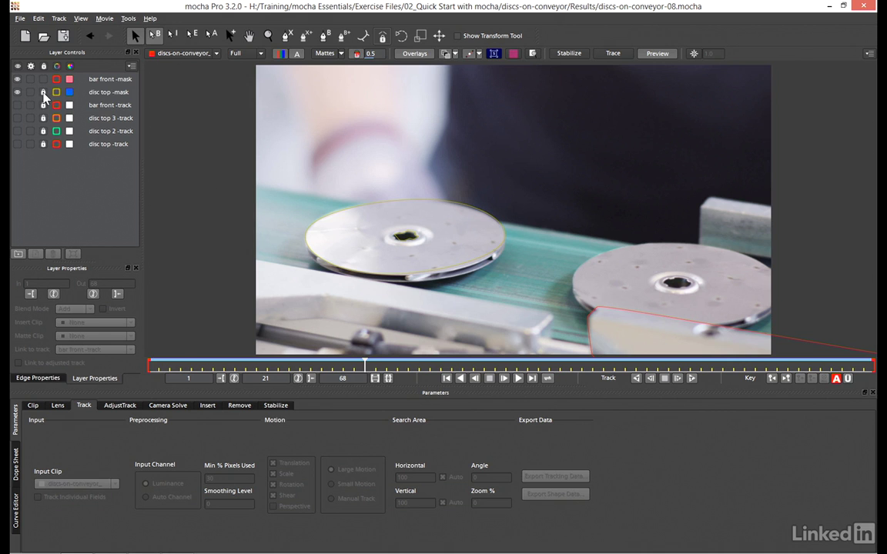
# Step: Unlock the layers from disc top -mask through disc top 3 -track, then select disc top 3 -track and make it visible
pyautogui.click(44, 105)
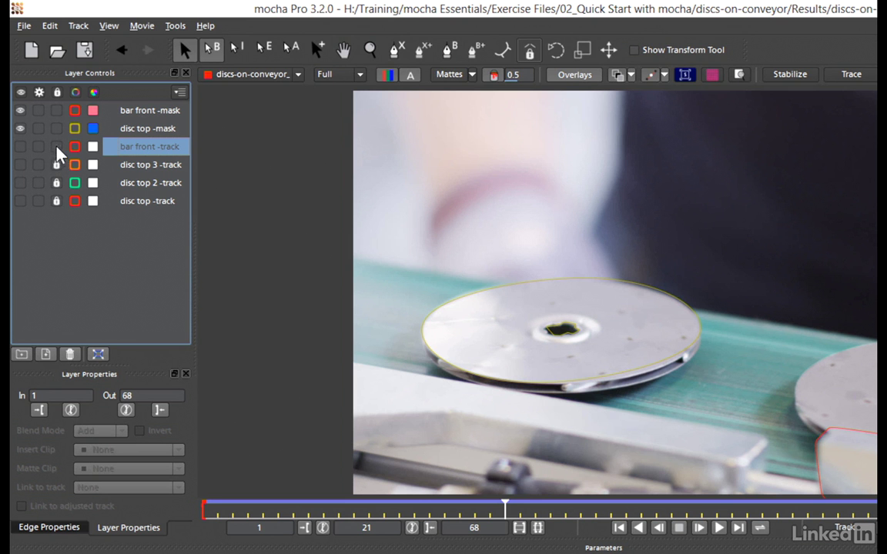
pyautogui.click(56, 165)
pyautogui.click(138, 164)
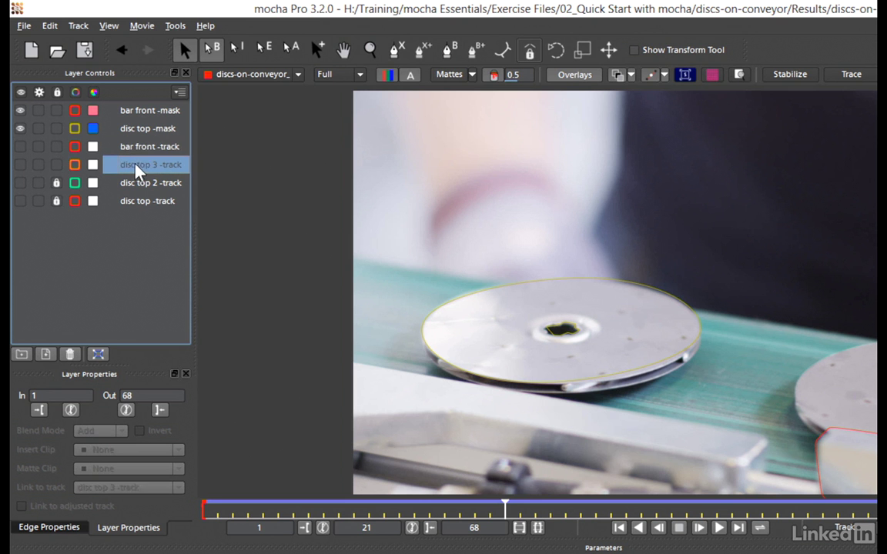
pyautogui.click(20, 164)
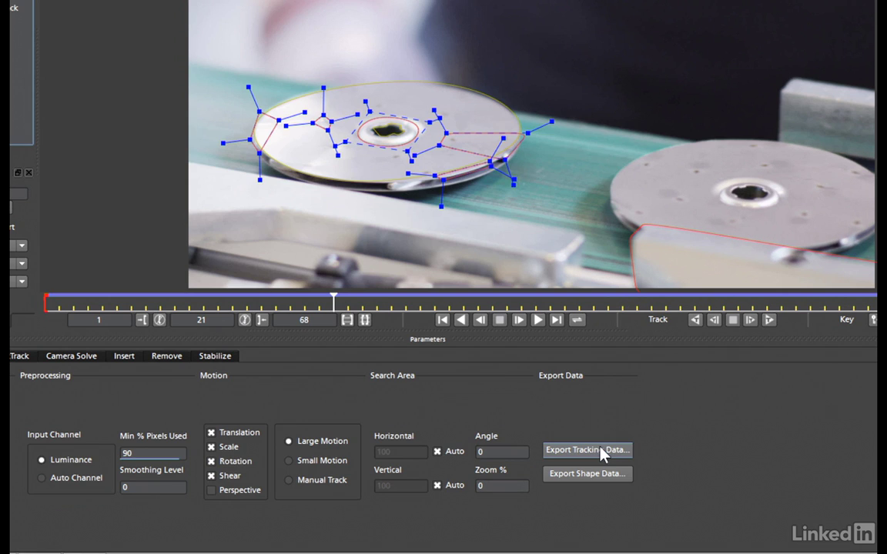
# Step: Open the tracking data export options for disc top 3 -track and close them without exporting
pyautogui.click(566, 477)
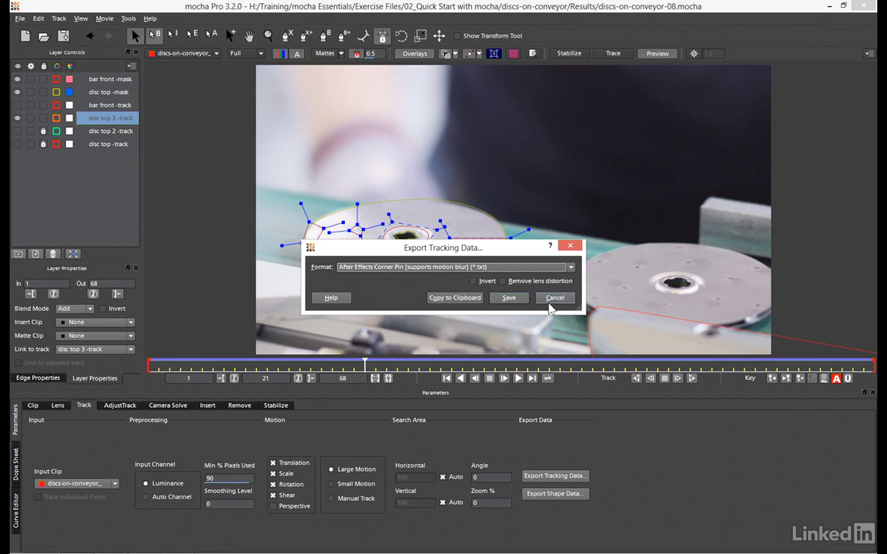
pyautogui.click(552, 299)
# Step: Show the planar surface of disc top 3 -track and move its four edges outward to frame the disc with the spline shapes
pyautogui.click(493, 53)
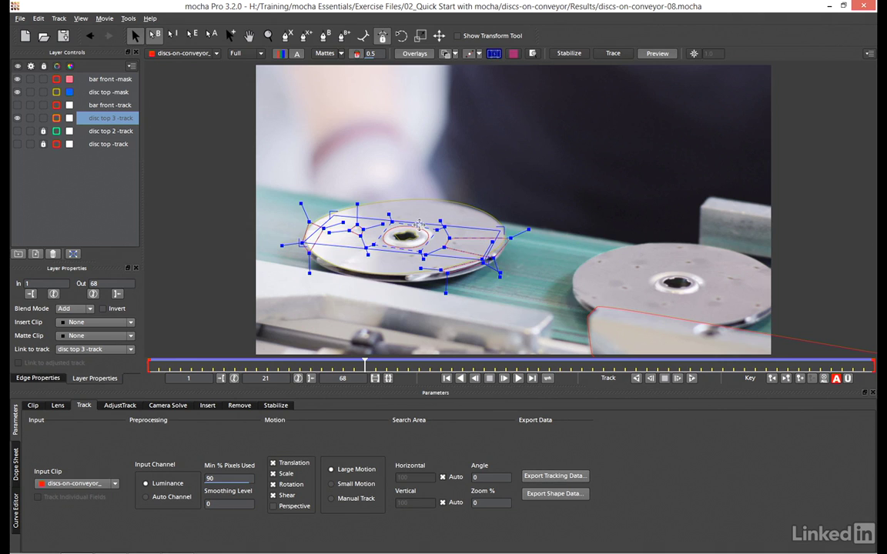
pyautogui.moveTo(418, 224); pyautogui.dragTo(434, 202)
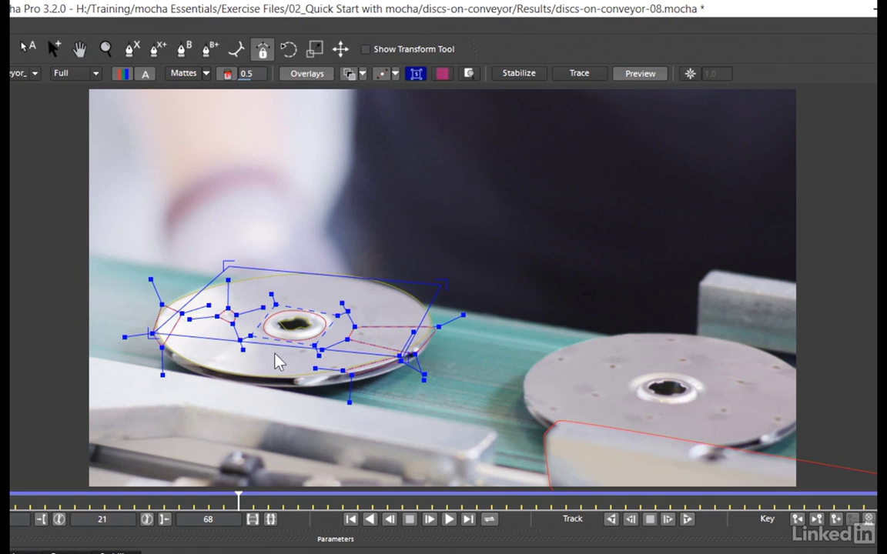
pyautogui.moveTo(258, 347); pyautogui.dragTo(255, 387)
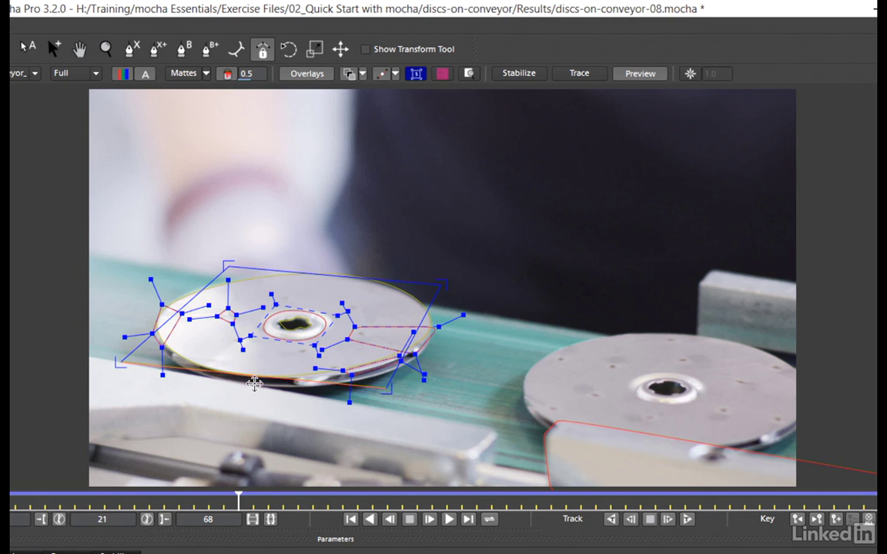
pyautogui.moveTo(206, 302); pyautogui.dragTo(195, 301)
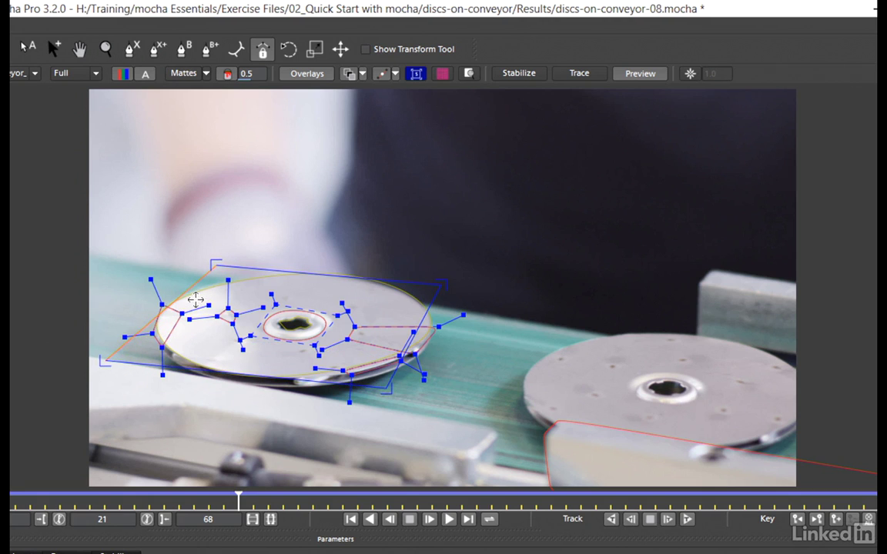
pyautogui.moveTo(423, 322); pyautogui.dragTo(443, 324)
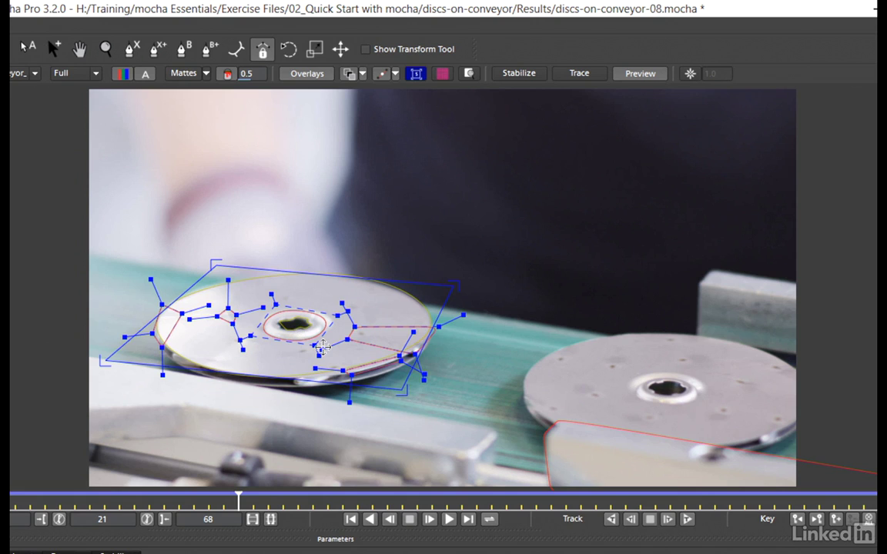
pyautogui.moveTo(362, 253); pyautogui.dragTo(353, 283)
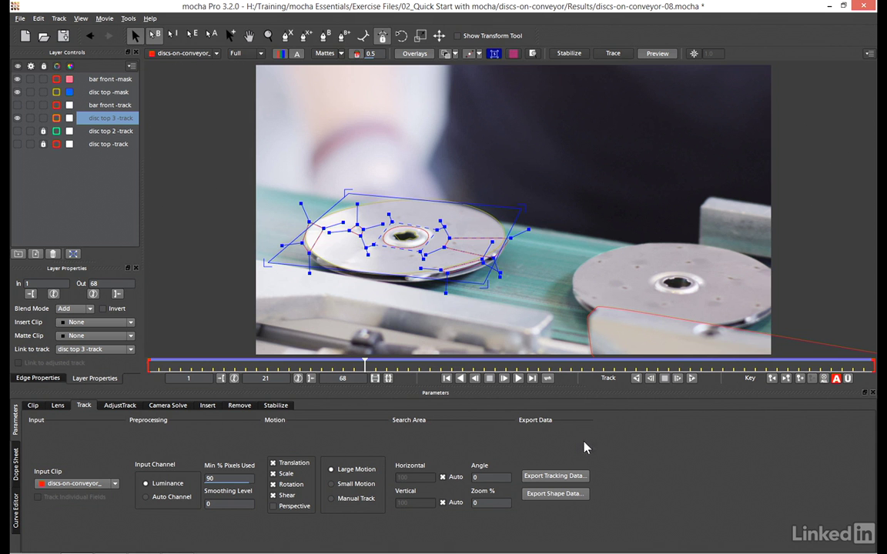
# Step: Copy the layer's tracking data to the clipboard in the After Effects Corner Pin [supports motion blur] (*.txt) format
pyautogui.click(555, 475)
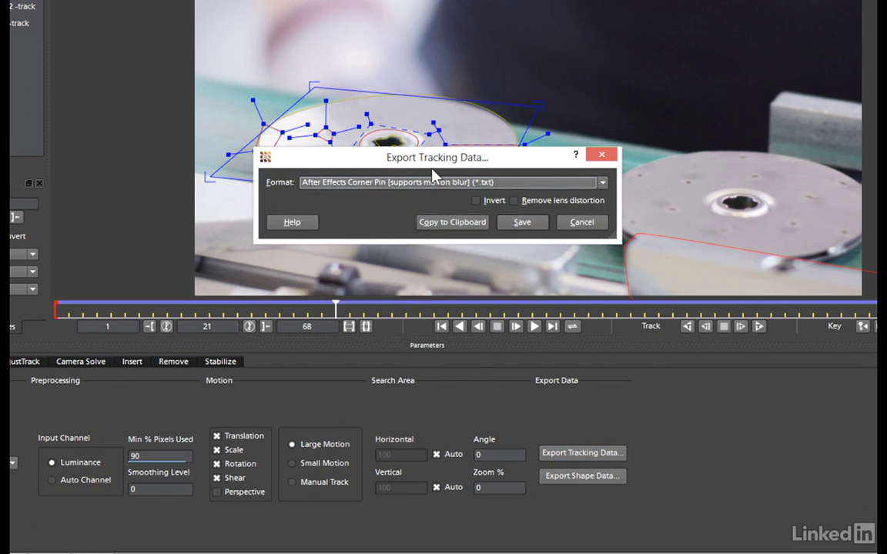
pyautogui.moveTo(395, 158); pyautogui.dragTo(360, 0)
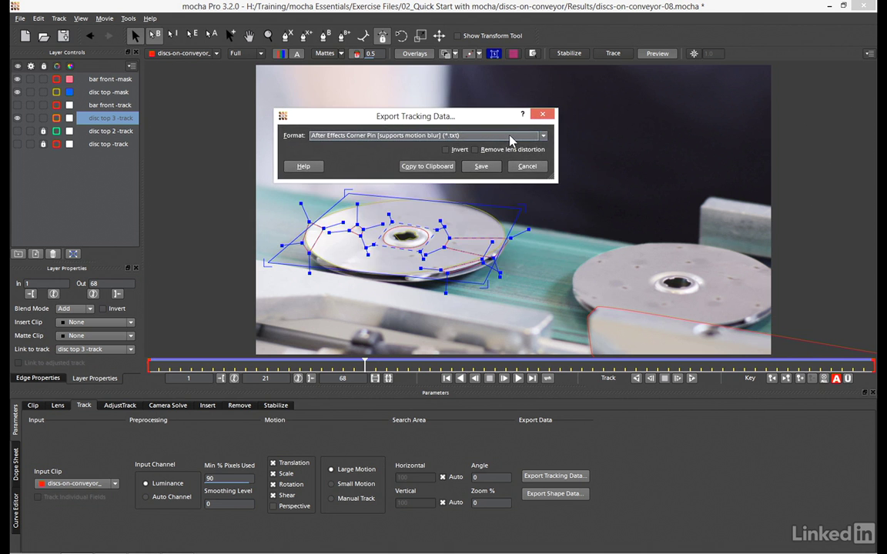
pyautogui.click(510, 138)
pyautogui.scroll(-1, 543, 167)
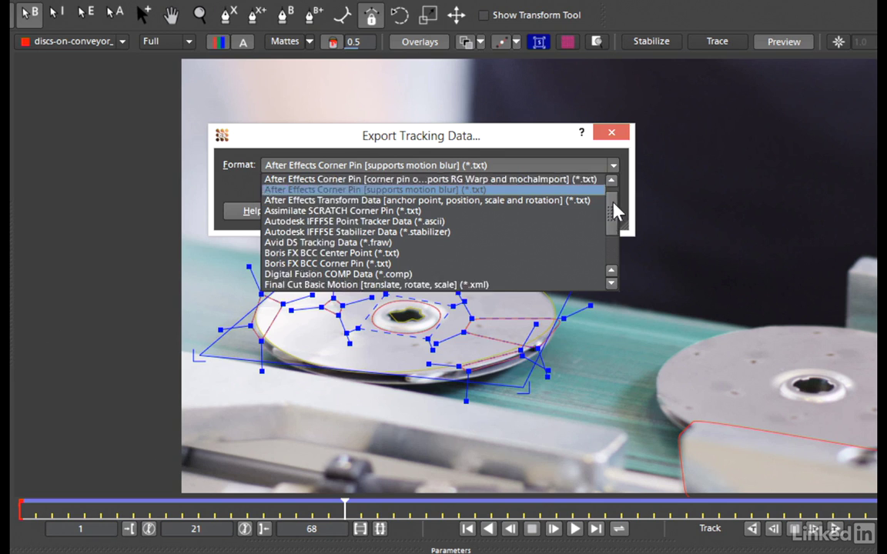
pyautogui.moveTo(614, 203); pyautogui.dragTo(595, 189)
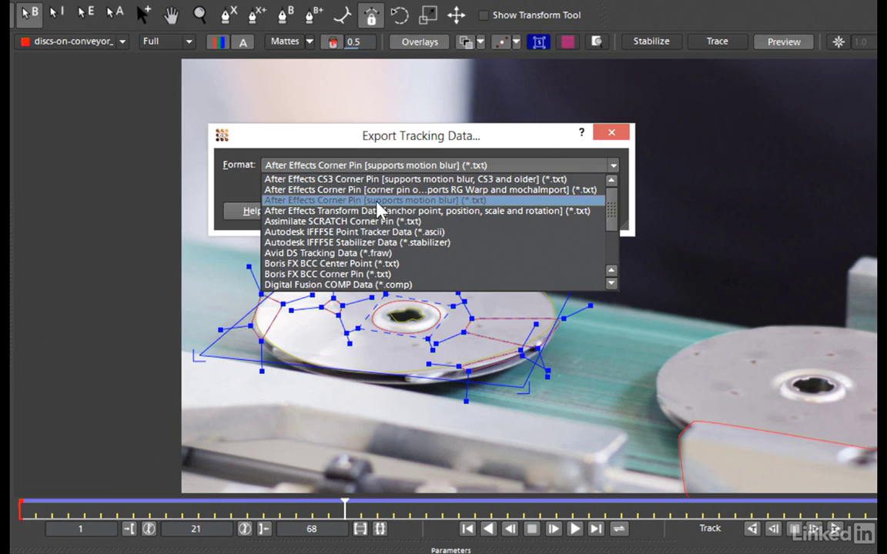
pyautogui.click(483, 201)
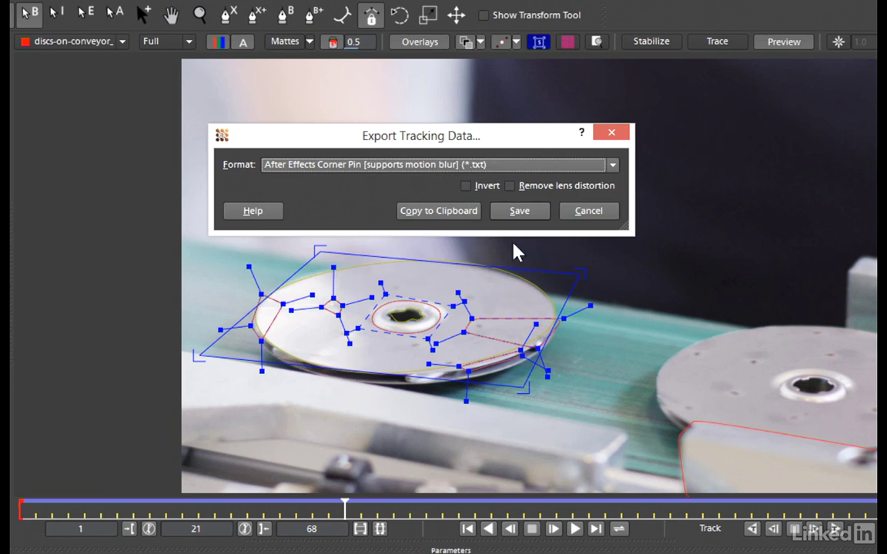
pyautogui.click(446, 211)
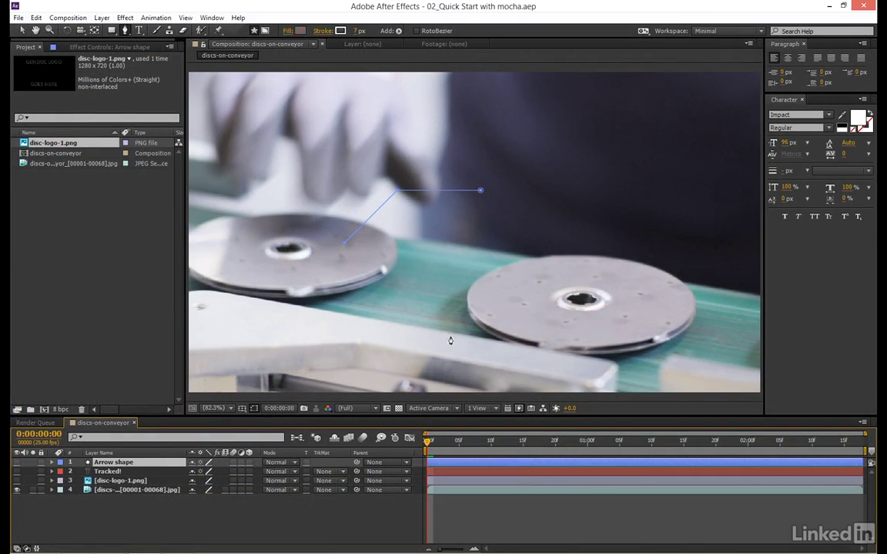
# Step: Switch to After Effects, preview the conveyor footage, and select the disc-logo-1.png layer and make it visible
pyautogui.moveTo(427, 443); pyautogui.dragTo(567, 443)
pyautogui.press('space')
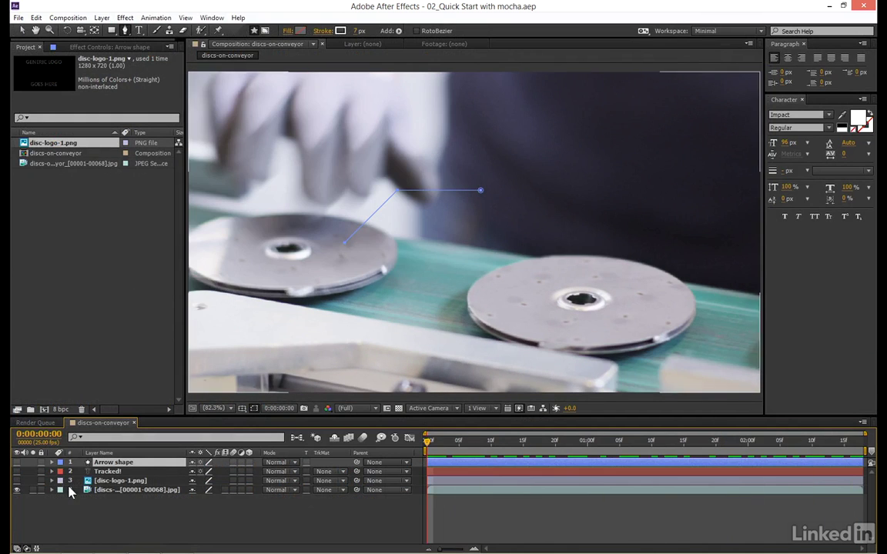
pyautogui.click(119, 480)
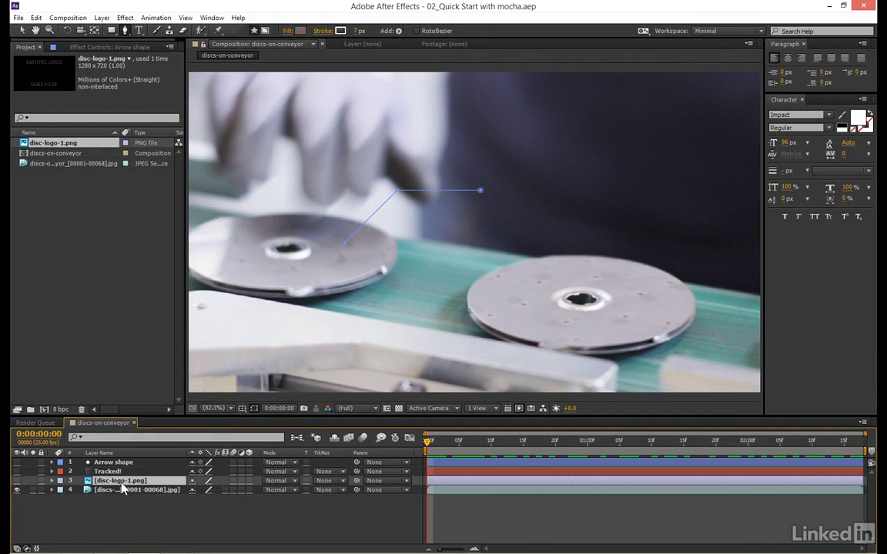
pyautogui.click(17, 480)
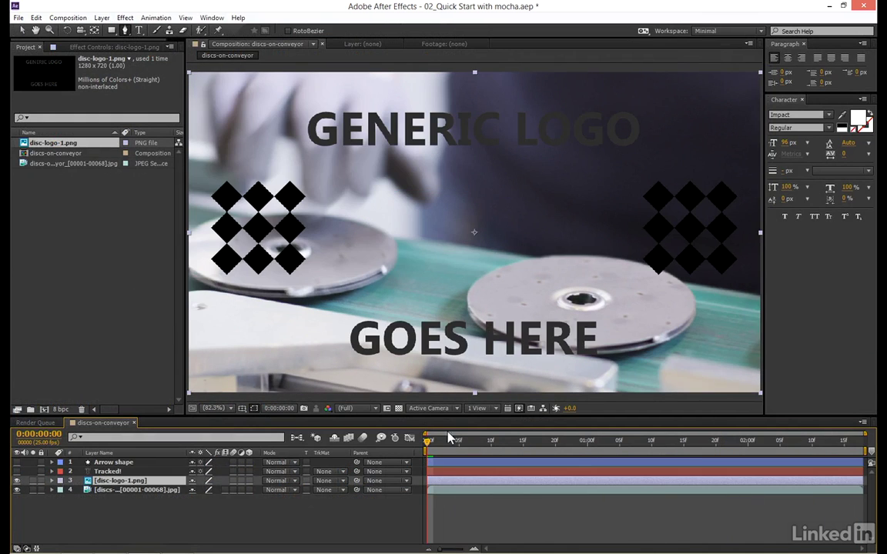
# Step: Paste the copied corner pin tracking data onto the disc-logo-1.png layer at the first frame
pyautogui.moveTo(427, 445); pyautogui.dragTo(385, 454)
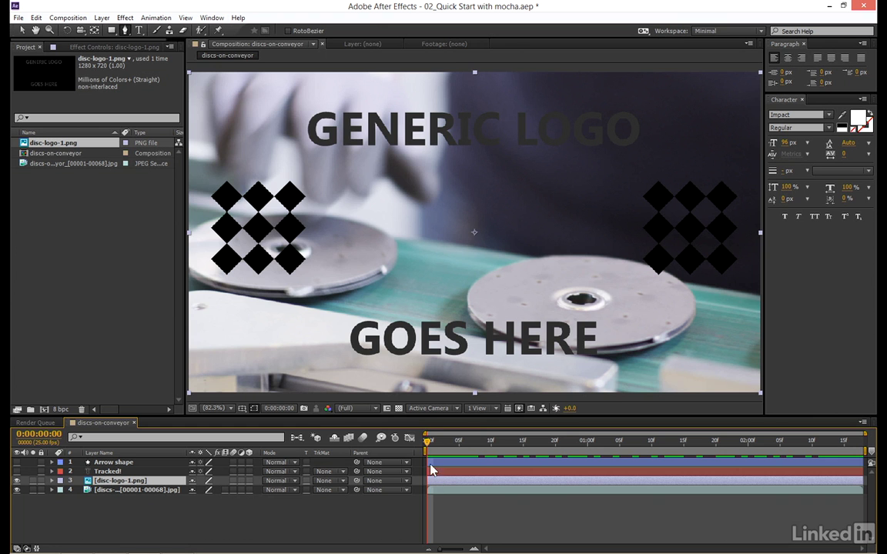
pyautogui.moveTo(568, 403); pyautogui.dragTo(536, 394)
pyautogui.click(36, 18)
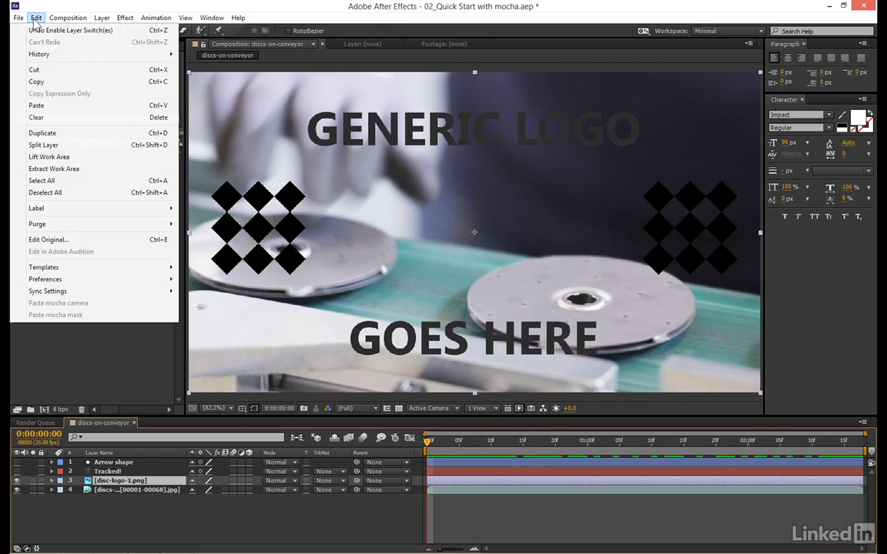
pyautogui.click(77, 107)
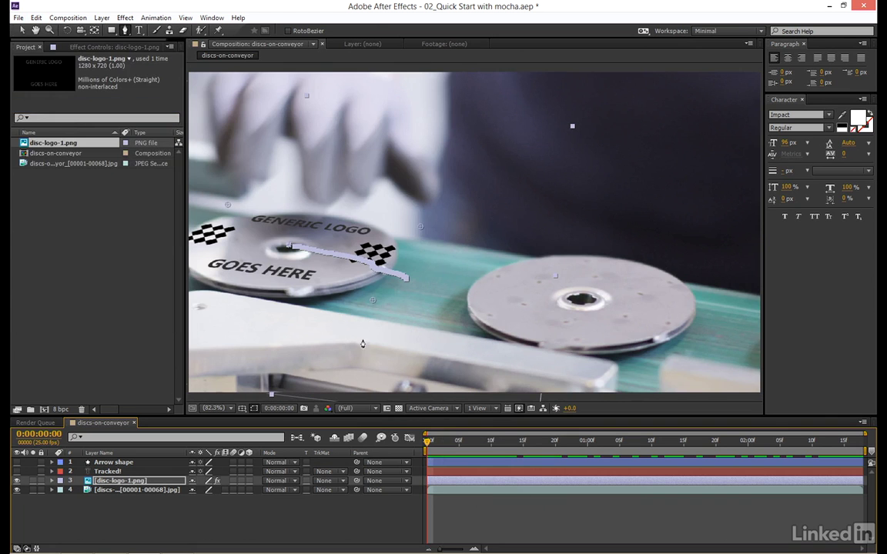
# Step: Play a RAM preview of the logo on the moving disc, then stop at the first frame
pyautogui.hotkey('ctrl', '3')
pyautogui.click(860, 60)
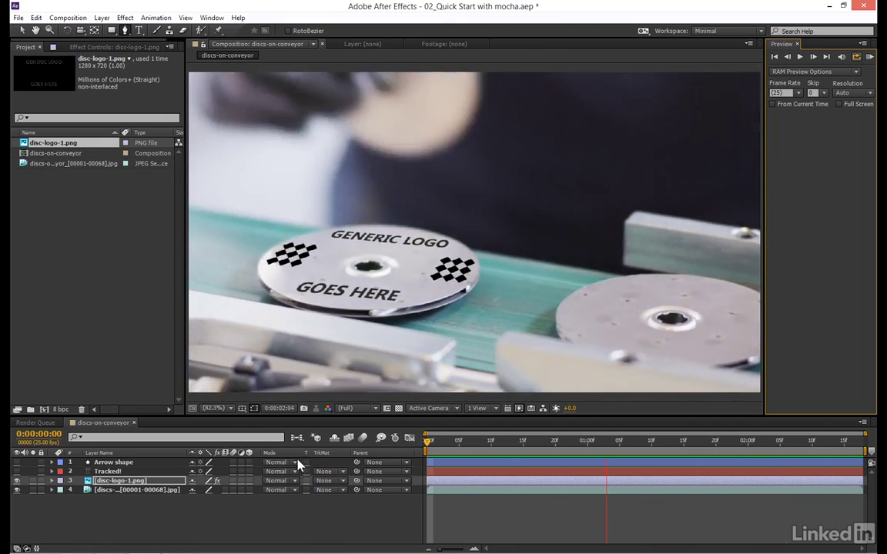
pyautogui.press('space')
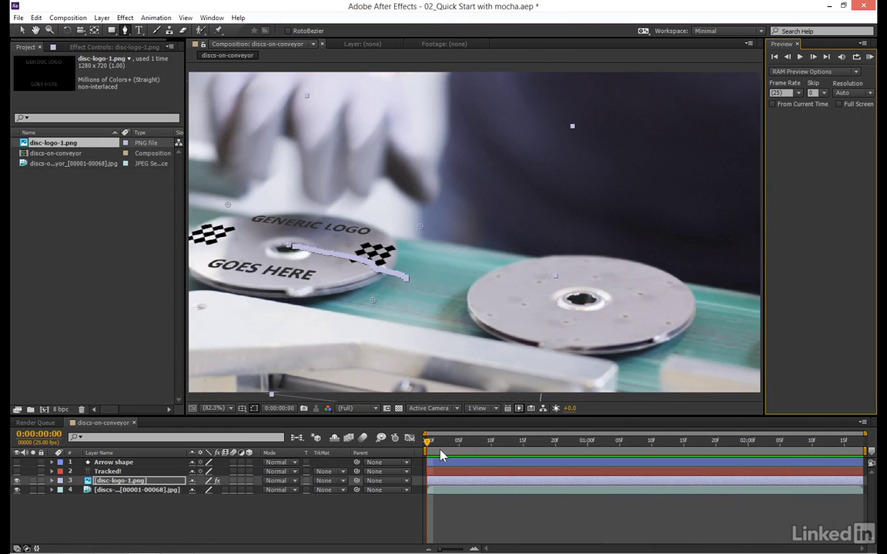
pyautogui.click(427, 442)
# Step: Reveal all keyframes of the disc-logo-1.png layer and examine its Corner Pin, Position, Scale and Rotation properties
pyautogui.press('u')
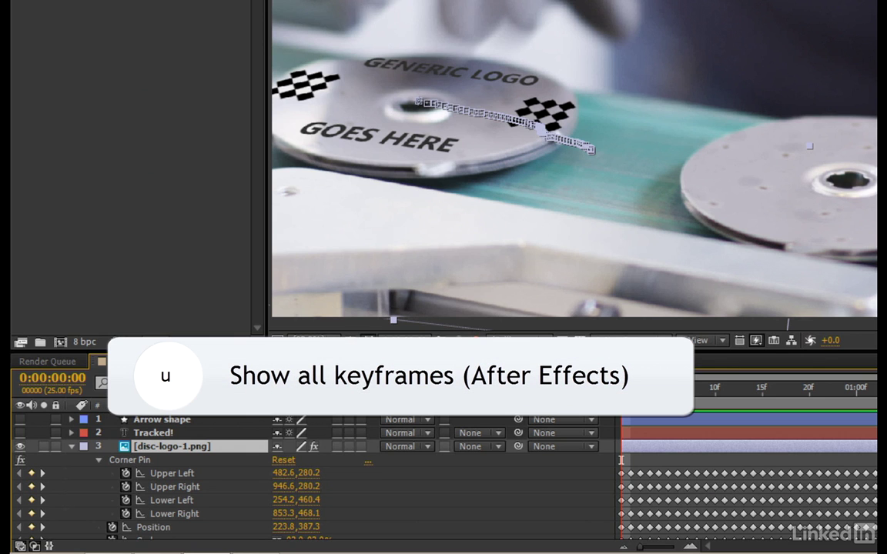
pyautogui.moveTo(313, 355); pyautogui.dragTo(313, 274)
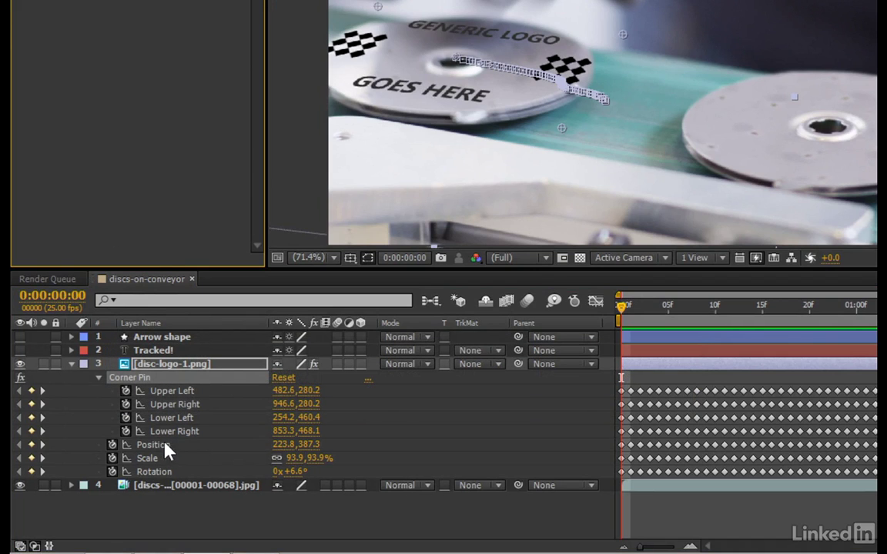
pyautogui.click(165, 450)
pyautogui.click(161, 459)
pyautogui.click(196, 469)
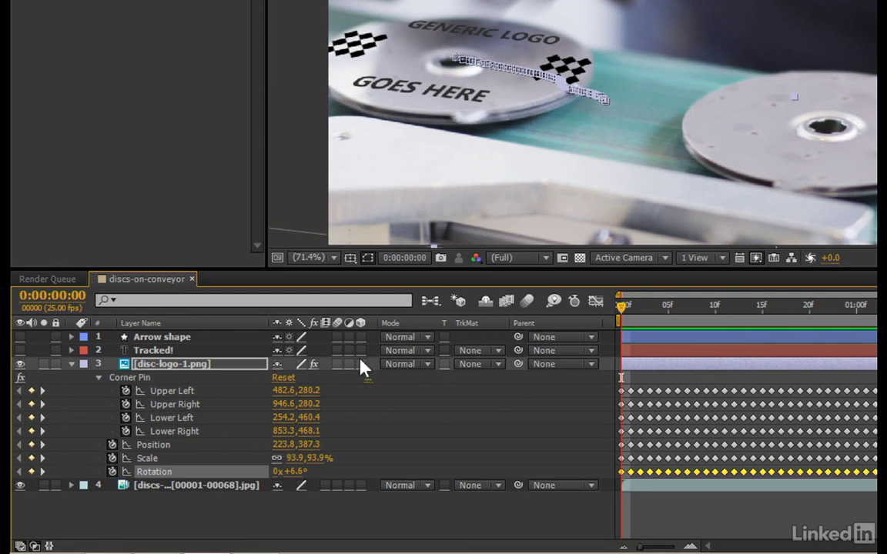
# Step: Enable motion blur for the disc-logo-1.png layer and the composition, and preview the result
pyautogui.click(528, 304)
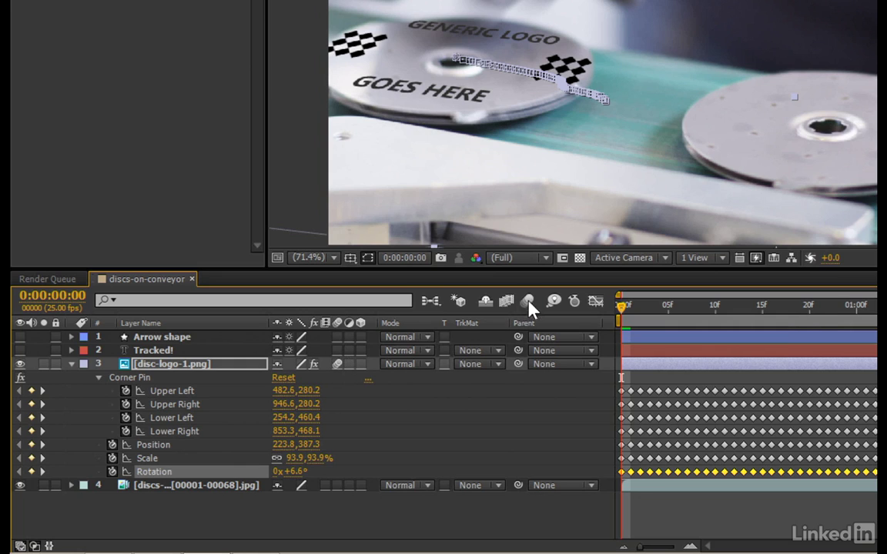
pyautogui.press('KP_0')
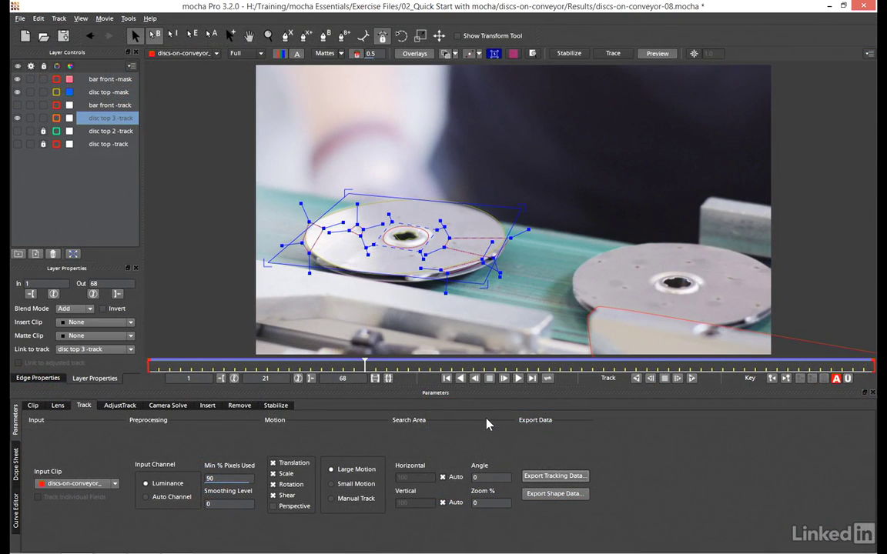
# Step: Switch to mocha and copy disc top 3 -track's data to the clipboard as After Effects Transform Data [anchor point, position, scale and rotation]
pyautogui.click(580, 477)
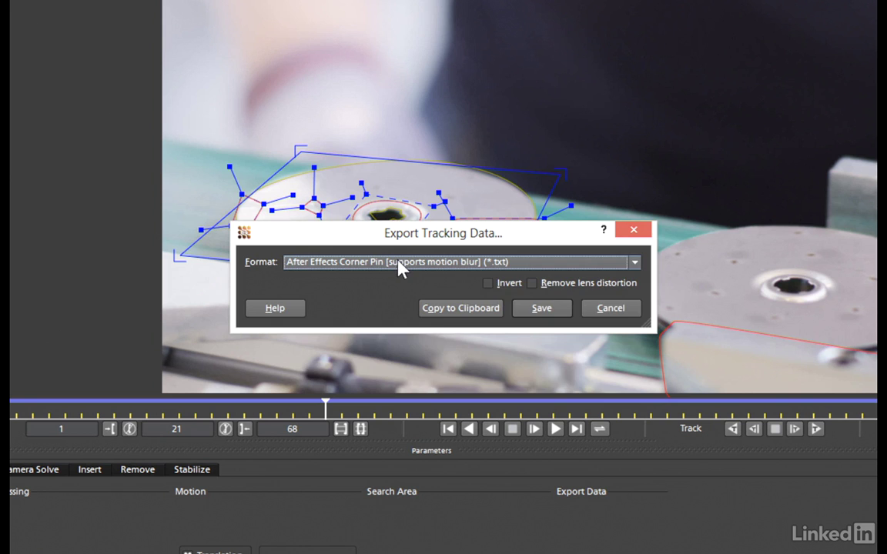
pyautogui.click(418, 268)
pyautogui.click(406, 266)
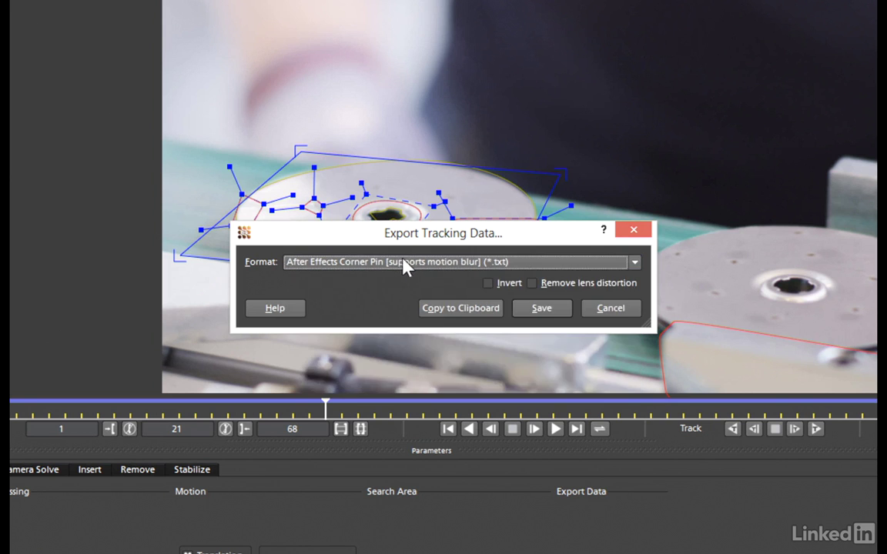
pyautogui.click(405, 266)
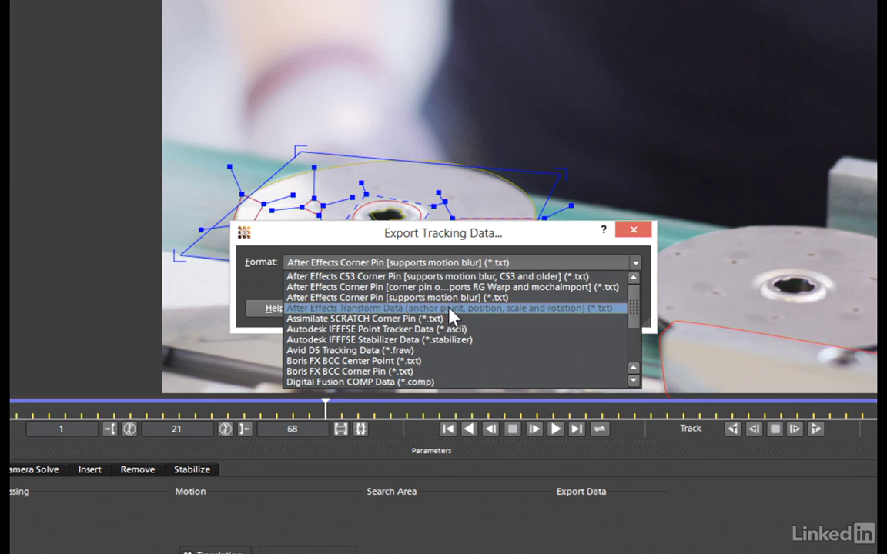
pyautogui.click(452, 308)
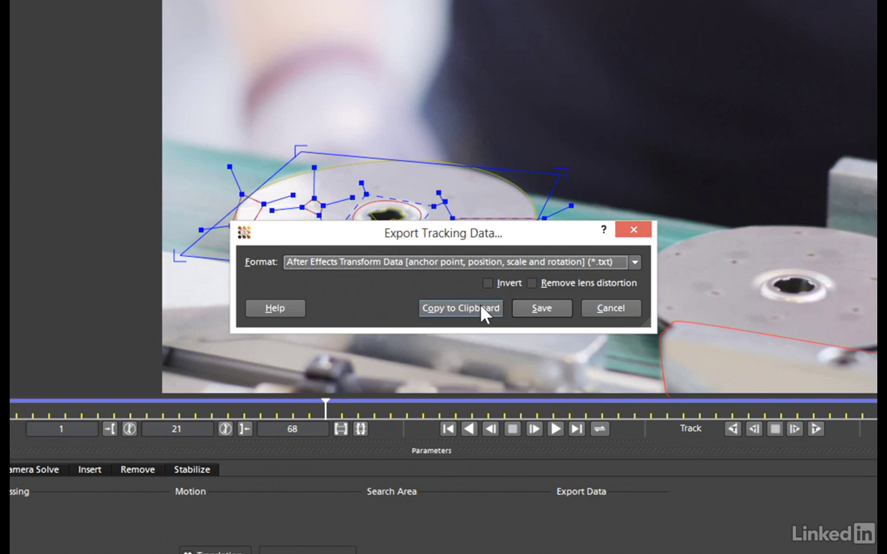
pyautogui.click(481, 308)
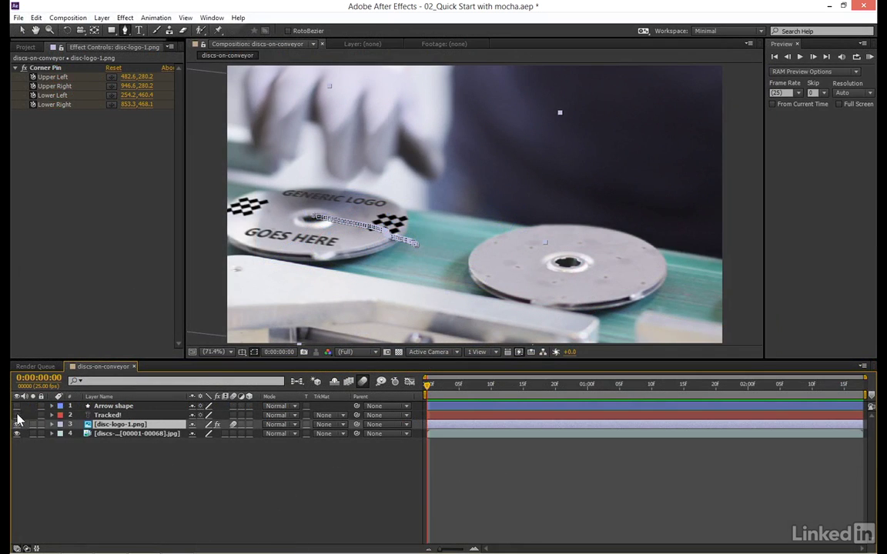
# Step: Show the Tracked! text layer, paste the mocha transform data onto it at 0:00:00:15 and reveal its keyframes
pyautogui.click(17, 415)
pyautogui.click(117, 416)
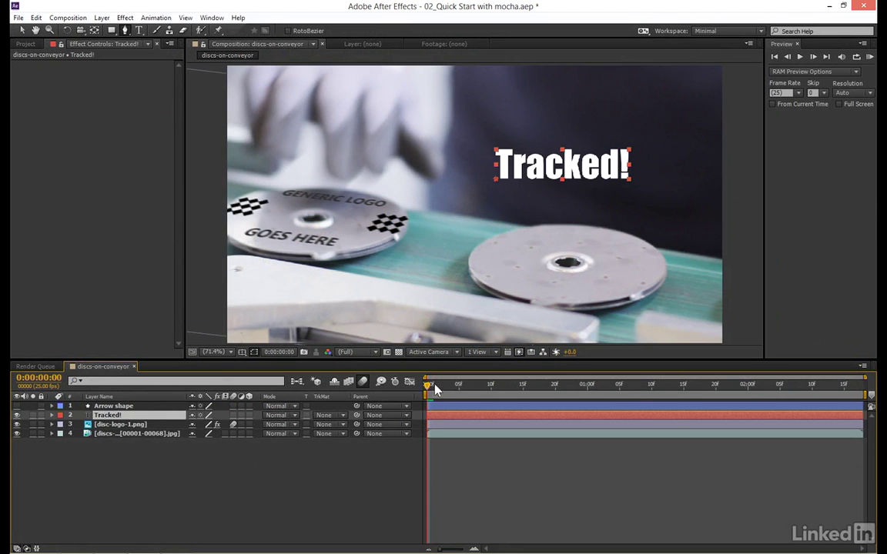
pyautogui.moveTo(434, 389); pyautogui.dragTo(522, 384)
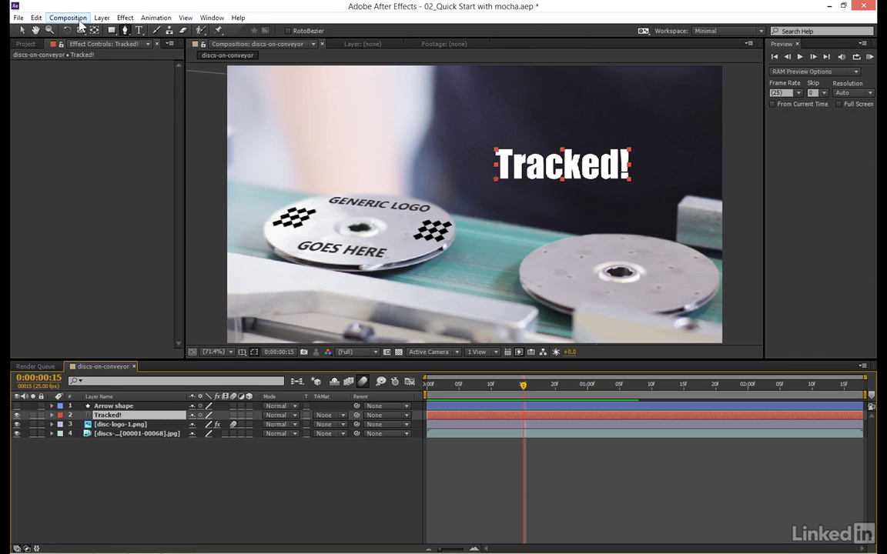
pyautogui.click(37, 17)
pyautogui.click(67, 112)
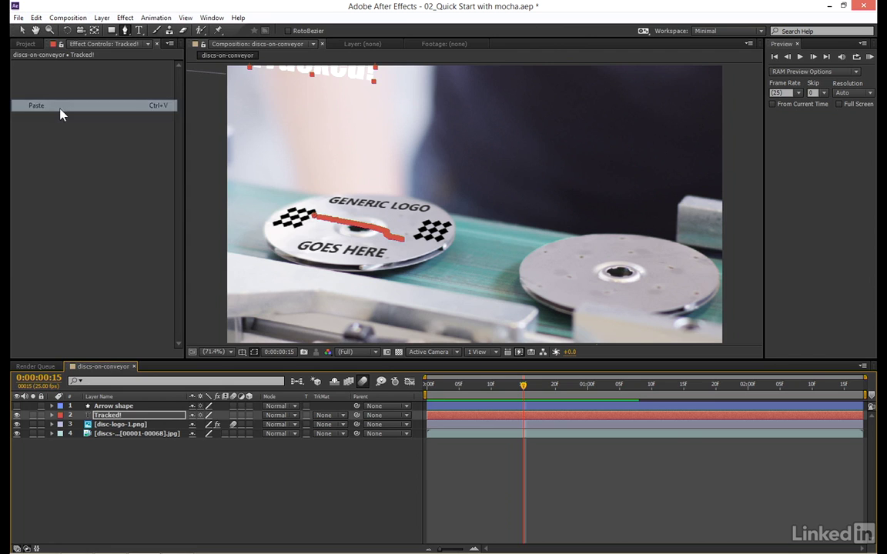
pyautogui.press('u')
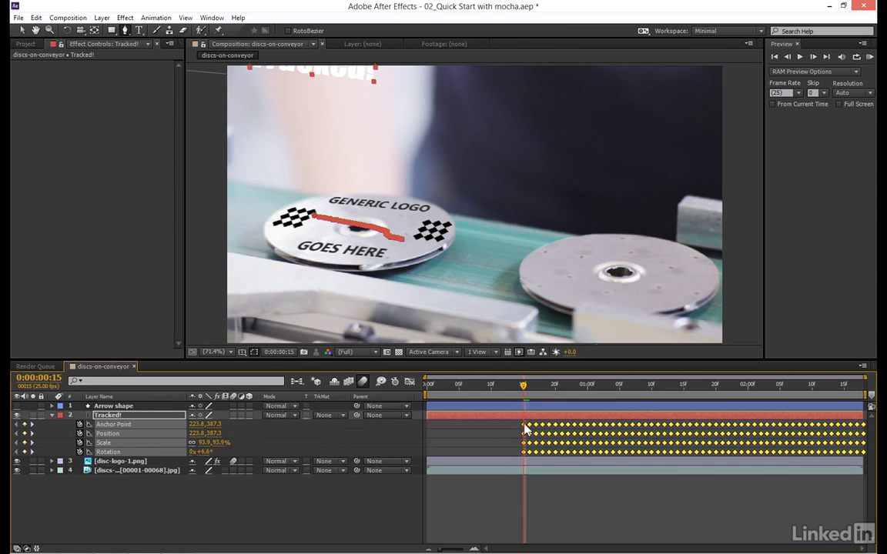
# Step: Shift all pasted keyframes of the Tracked! layer to begin at 0:00:00:00 and return to the first frame
pyautogui.click(529, 387)
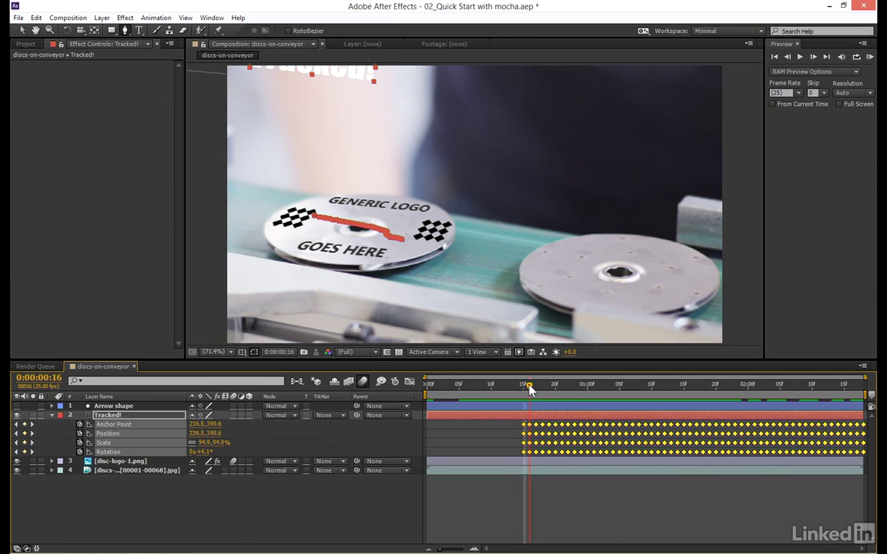
pyautogui.moveTo(529, 388)
pyautogui.mouseDown()
pyautogui.moveTo(776, 388)
pyautogui.moveTo(497, 388)
pyautogui.moveTo(724, 386)
pyautogui.moveTo(523, 388)
pyautogui.mouseUp()
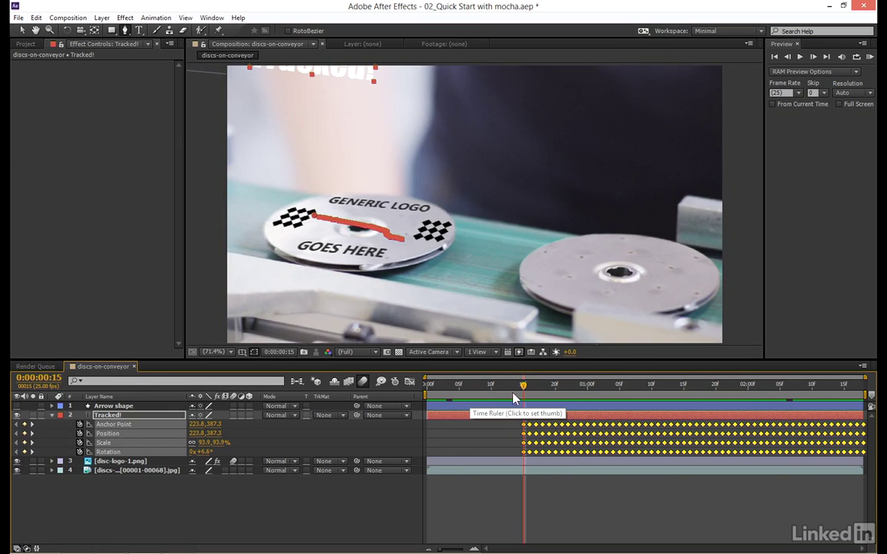
pyautogui.moveTo(575, 431); pyautogui.dragTo(469, 434)
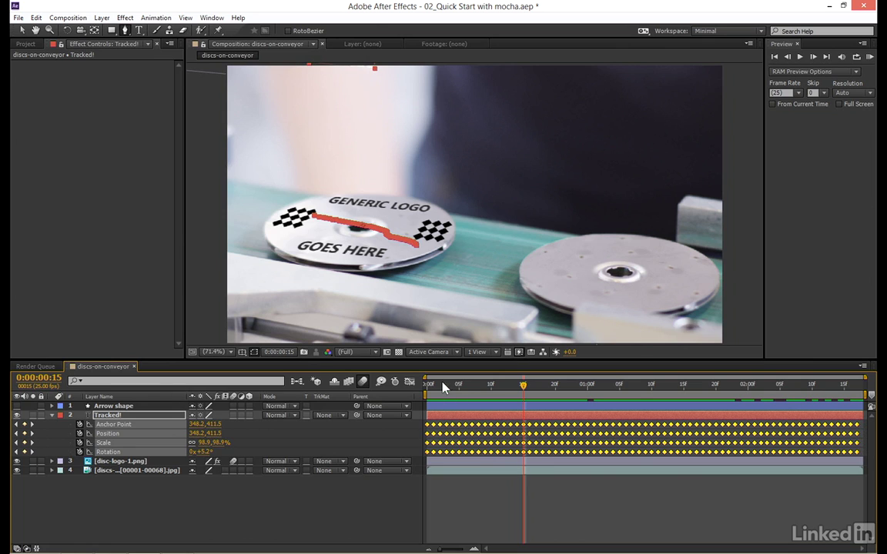
pyautogui.click(427, 385)
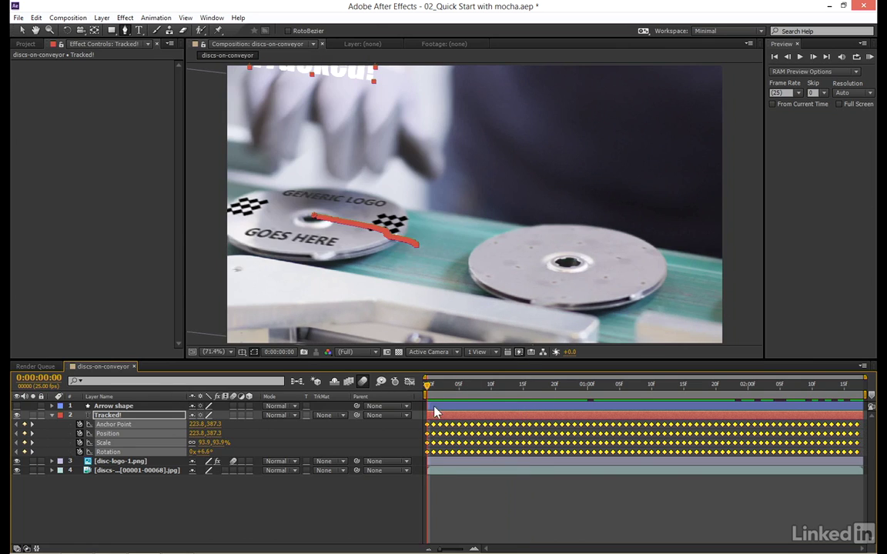
pyautogui.moveTo(429, 385); pyautogui.dragTo(386, 382)
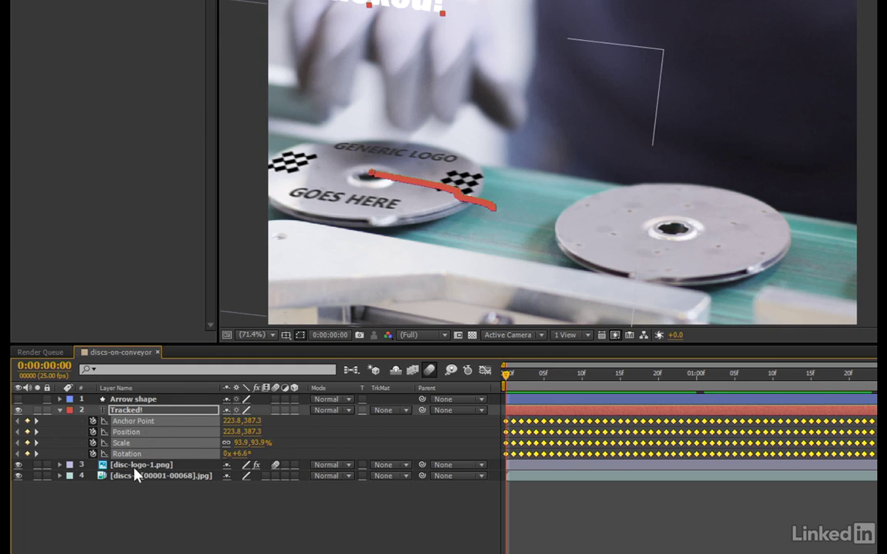
# Step: Deselect the keyframes and scrub through the composition to check the Tracked! text's motion
pyautogui.press('F2')
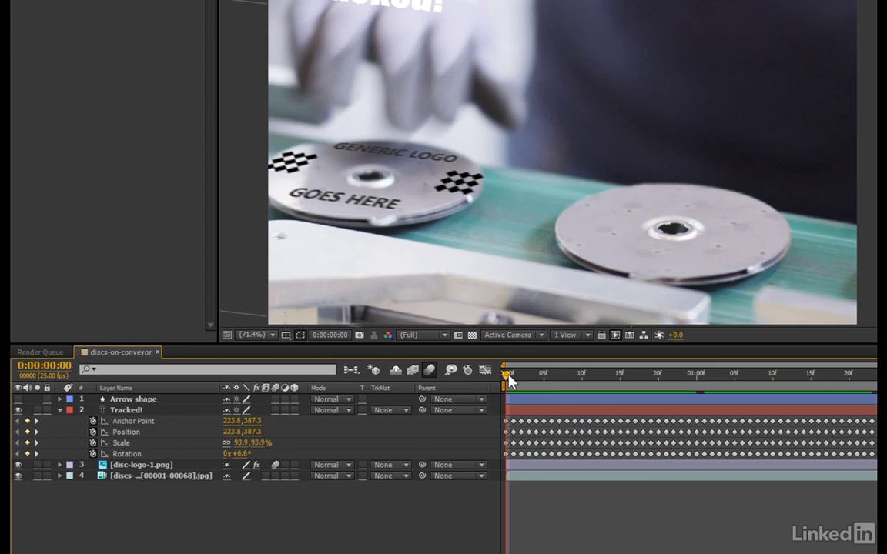
pyautogui.moveTo(510, 379); pyautogui.dragTo(620, 381)
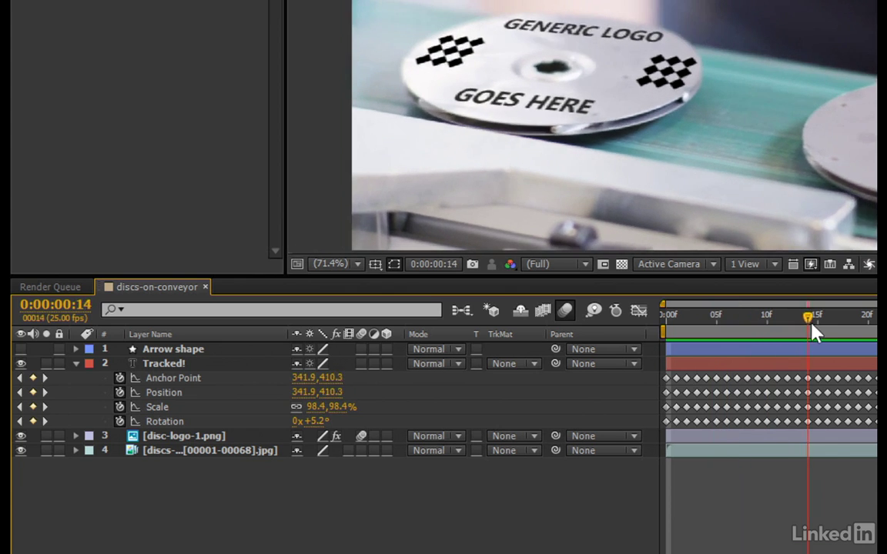
pyautogui.moveTo(811, 323); pyautogui.dragTo(883, 323)
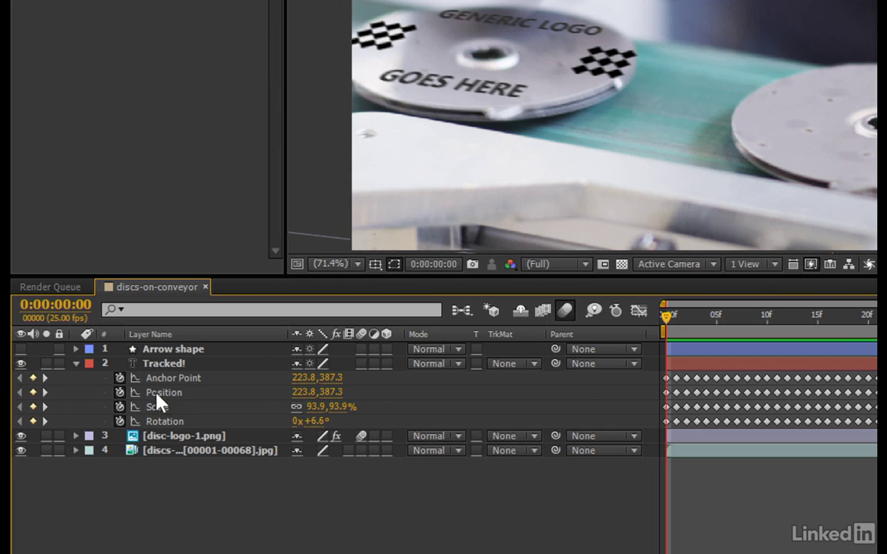
# Step: Remove all Anchor Point keyframes from the Tracked! layer and reset the property
pyautogui.click(119, 378)
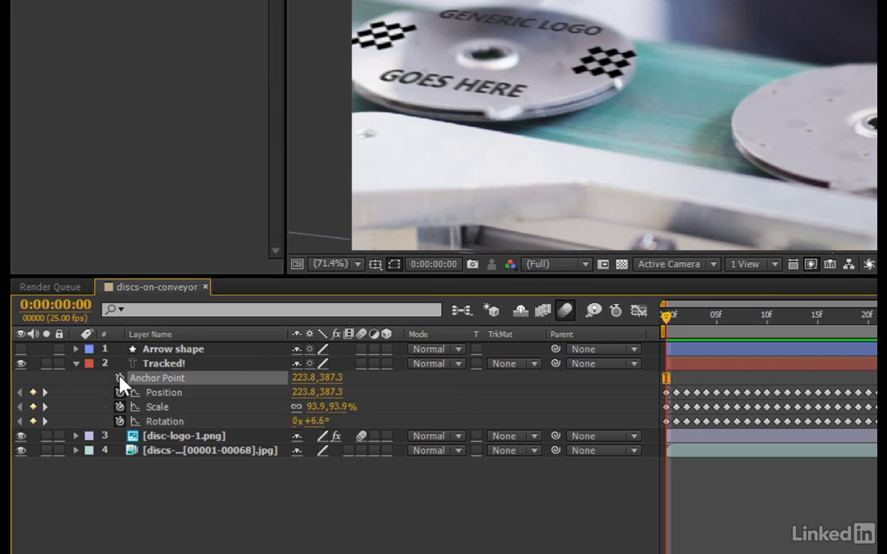
pyautogui.rightClick(186, 381)
pyautogui.click(254, 497)
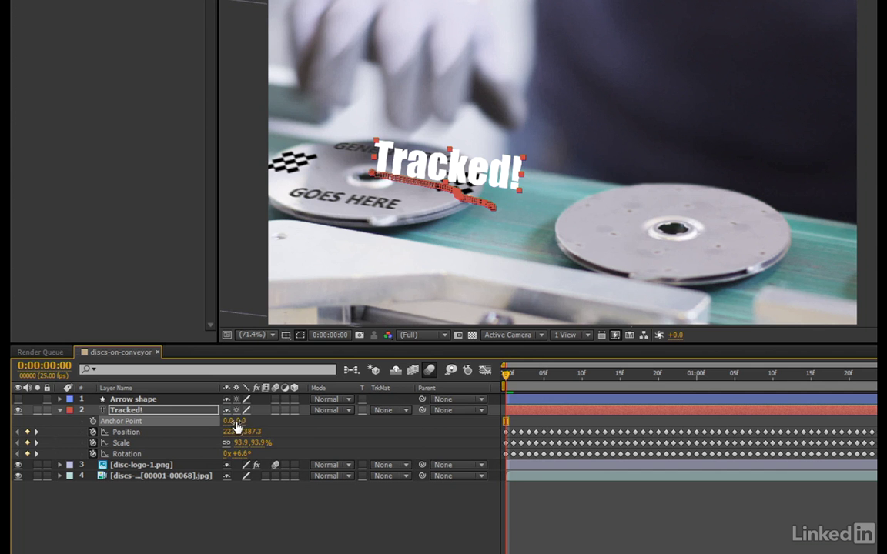
# Step: Offset the Tracked! layer's Anchor Point to -156.0, 0.0 and preview how the text follows the disc
pyautogui.moveTo(302, 378); pyautogui.dragTo(324, 377)
pyautogui.moveTo(248, 420); pyautogui.dragTo(210, 421)
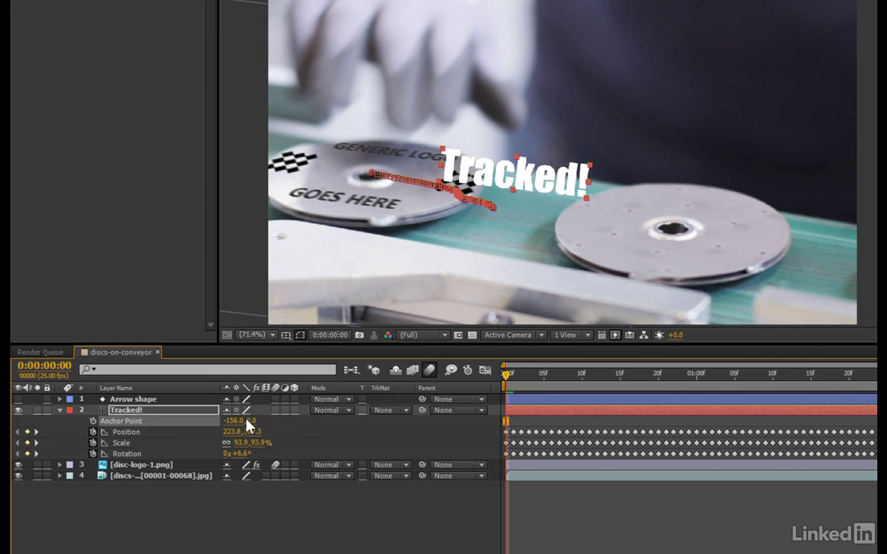
pyautogui.click(305, 523)
pyautogui.moveTo(511, 377); pyautogui.dragTo(886, 375)
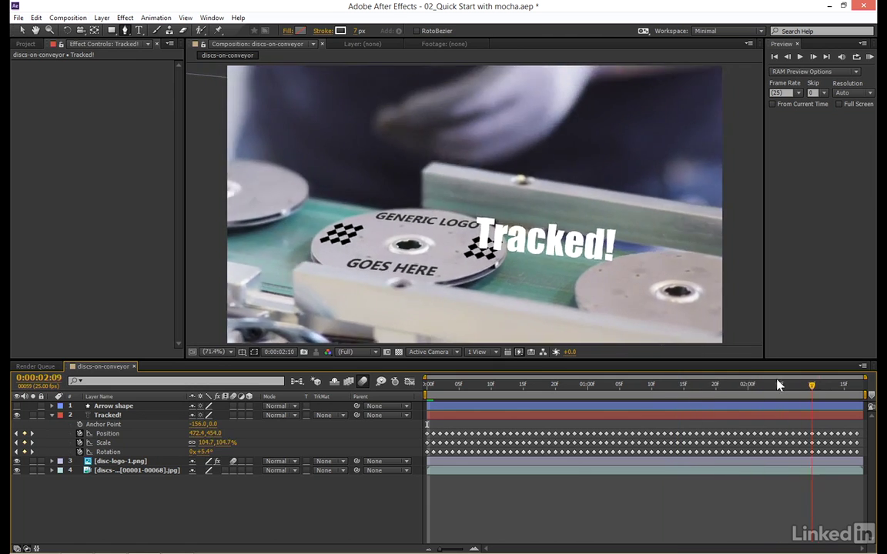
pyautogui.moveTo(777, 385); pyautogui.dragTo(422, 399)
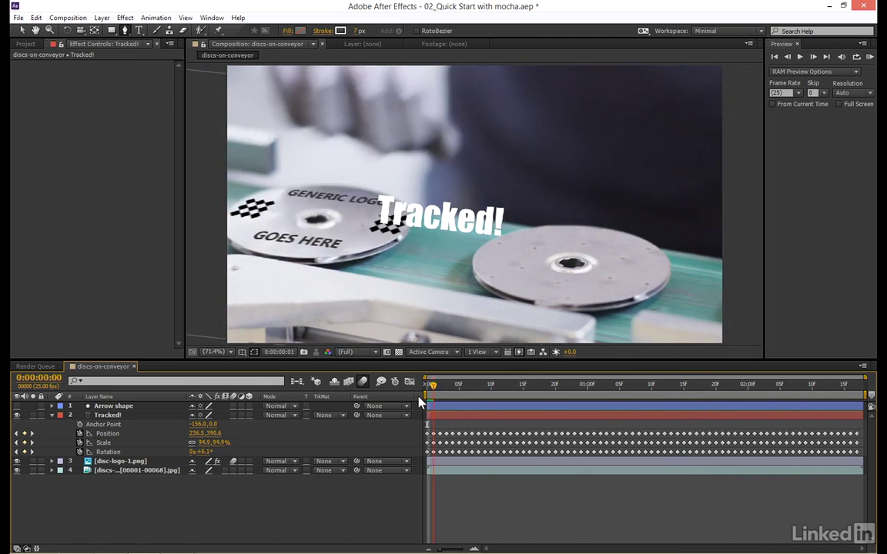
pyautogui.click(870, 59)
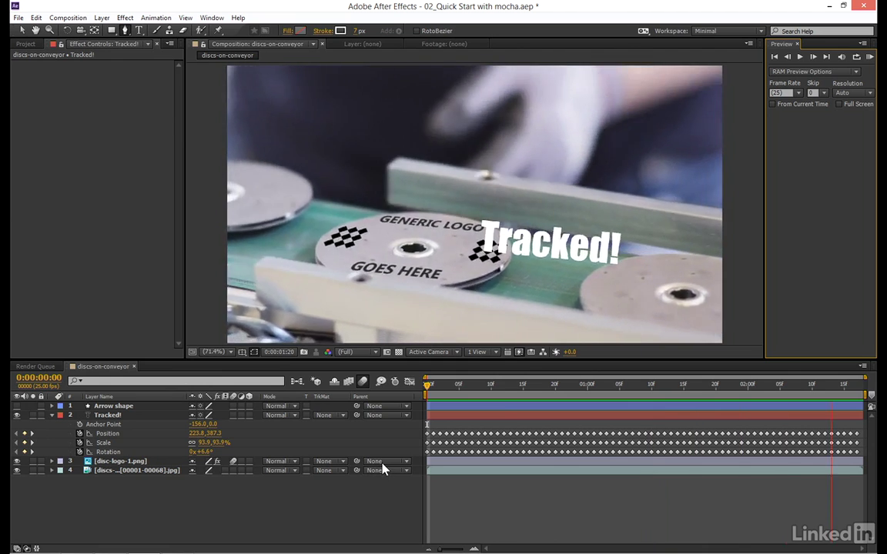
pyautogui.press('space')
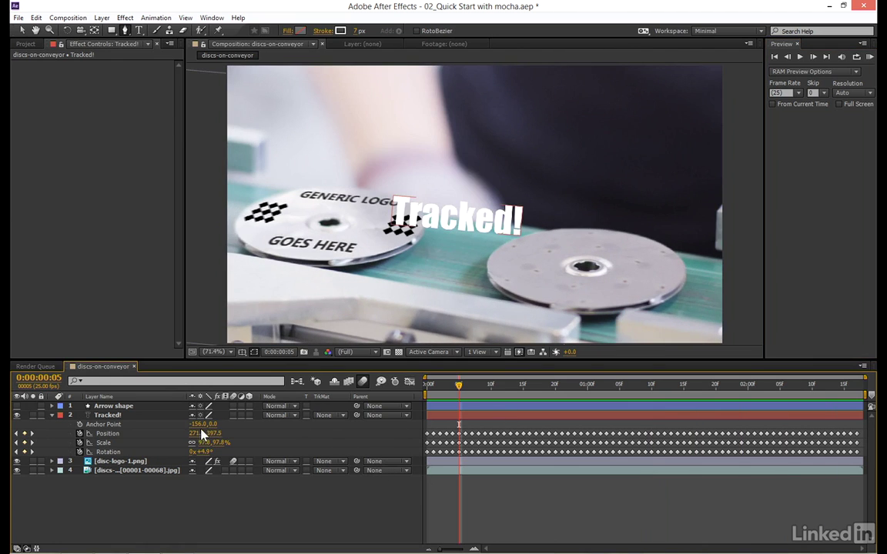
# Step: Set the Tracked! layer's Anchor Point to 137.0, 129.0 and return to the first frame
pyautogui.click(115, 435)
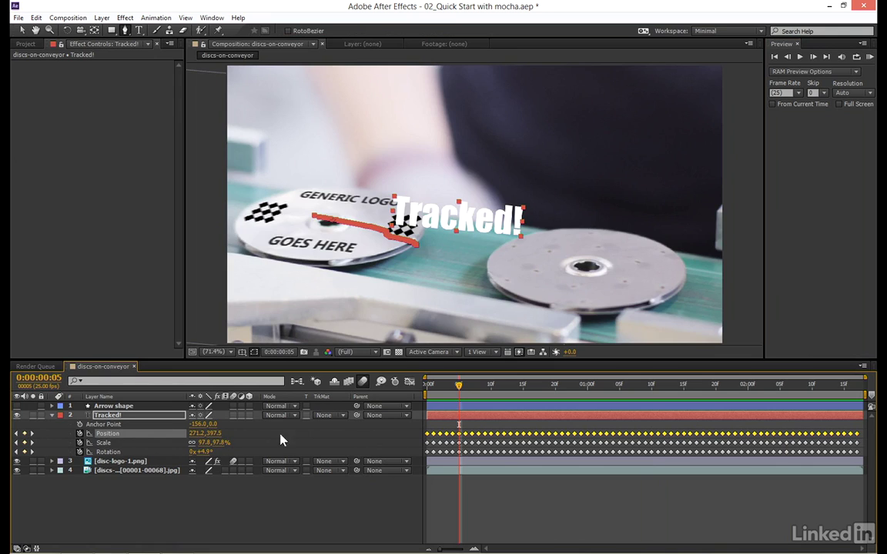
pyautogui.moveTo(217, 425); pyautogui.dragTo(284, 424)
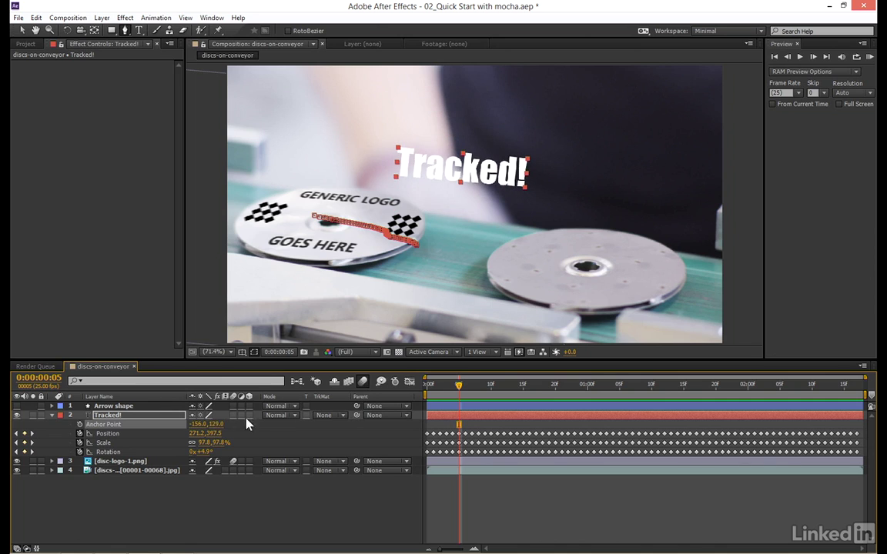
pyautogui.moveTo(193, 425); pyautogui.dragTo(337, 421)
pyautogui.moveTo(458, 393); pyautogui.dragTo(409, 379)
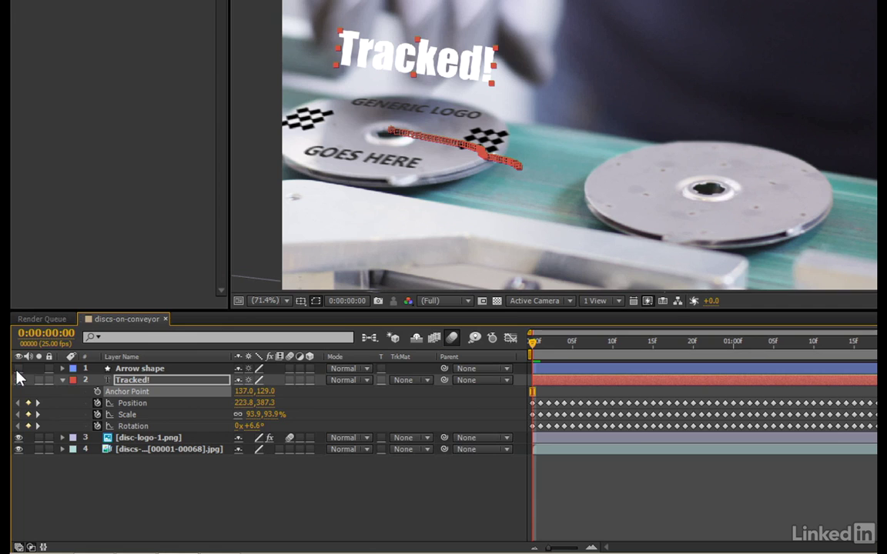
# Step: Toggle the Arrow shape layer's visibility to compare it with the text, leaving the layer hidden
pyautogui.click(19, 369)
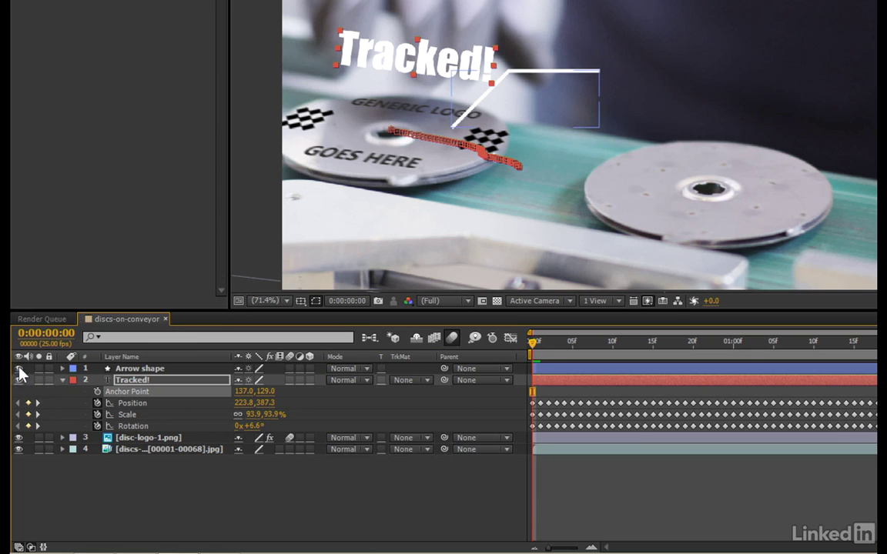
pyautogui.click(19, 368)
pyautogui.click(19, 369)
pyautogui.click(20, 368)
pyautogui.click(21, 370)
pyautogui.click(19, 369)
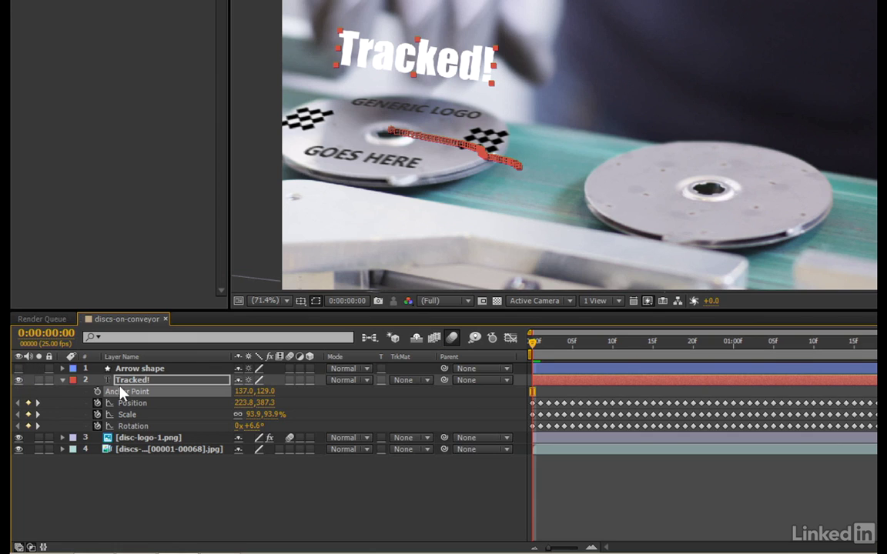
# Step: Remove the Position, Scale and Rotation keyframes from the Tracked! layer and reset all its transform properties
pyautogui.click(131, 403)
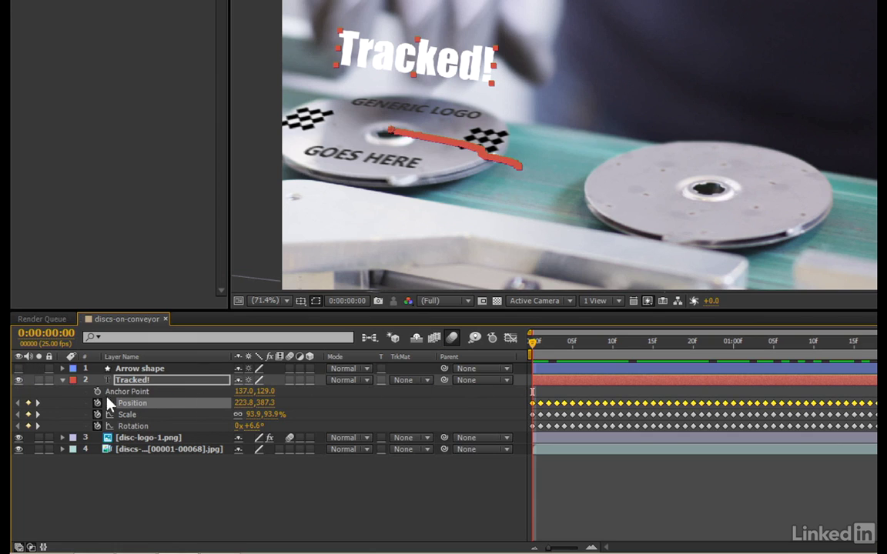
pyautogui.moveTo(97, 403); pyautogui.dragTo(98, 426)
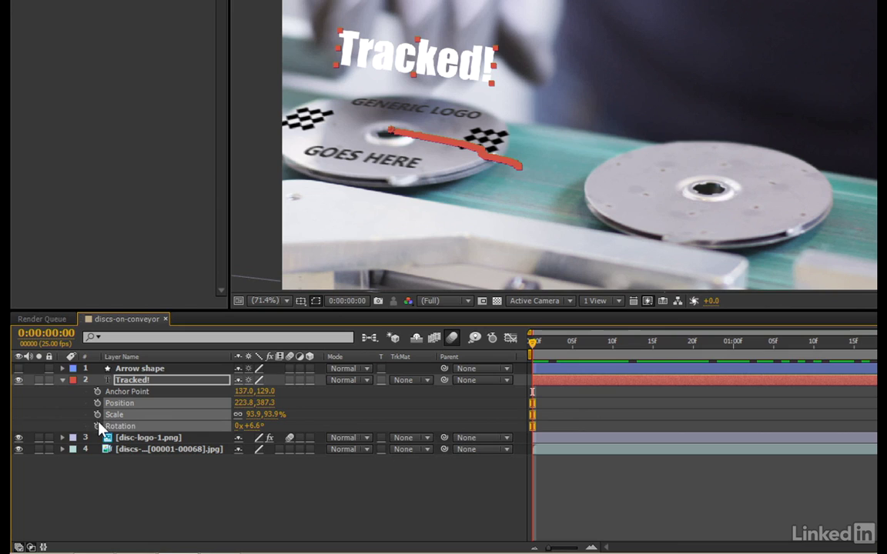
pyautogui.rightClick(134, 393)
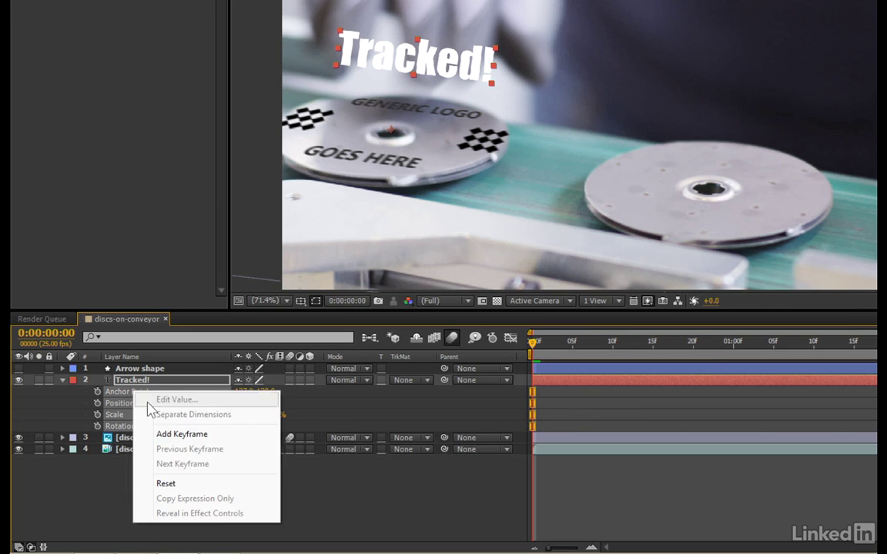
pyautogui.click(179, 484)
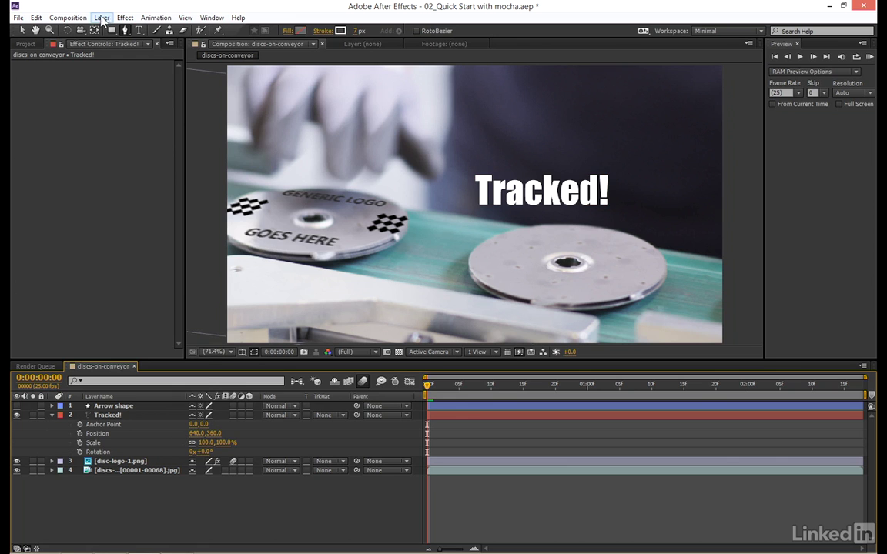
# Step: Add a null object to the composition and name it Tracking data
pyautogui.click(103, 18)
pyautogui.moveTo(149, 29)
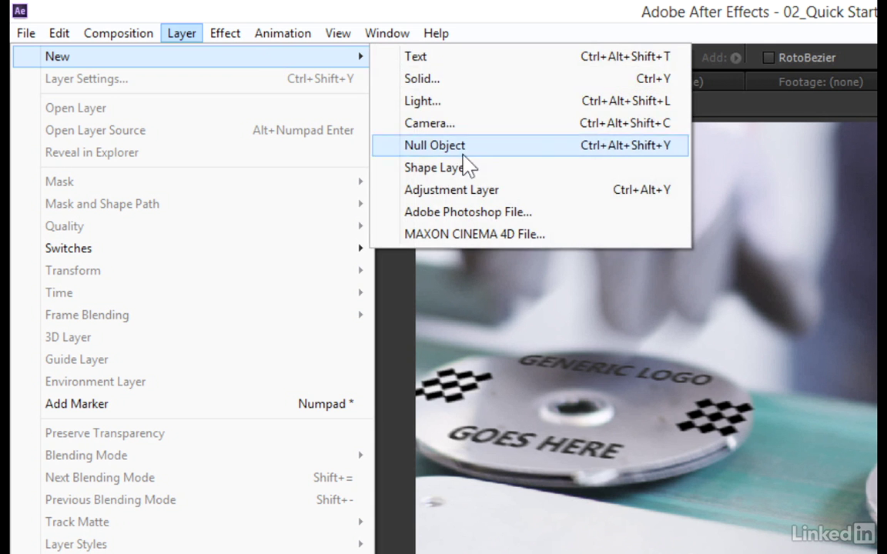
pyautogui.click(254, 78)
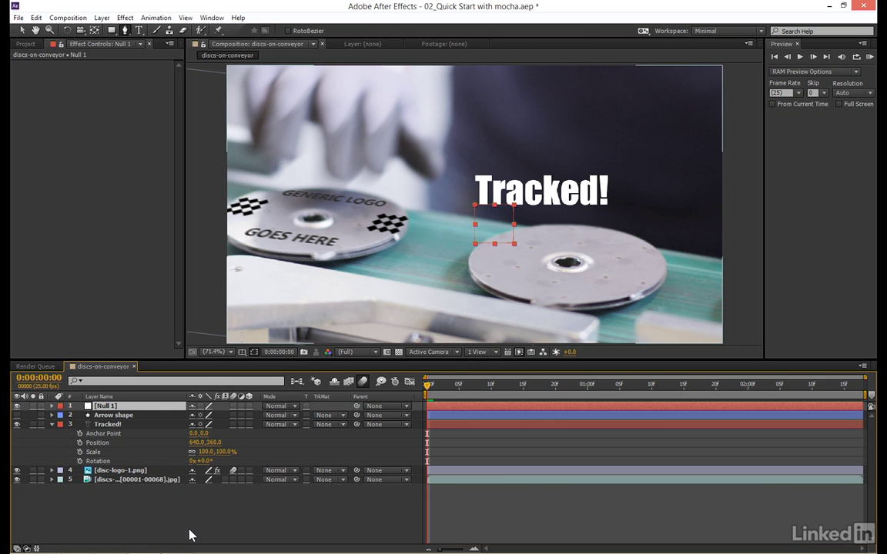
pyautogui.press('Return')
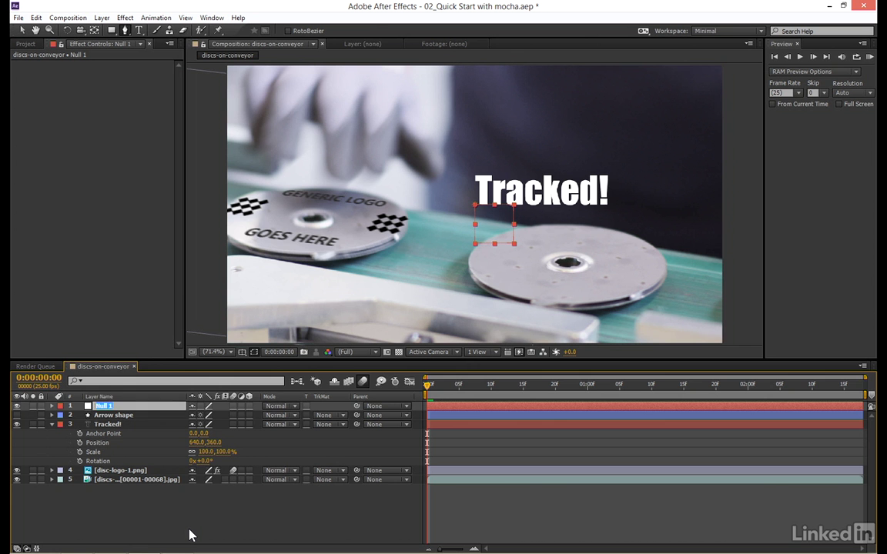
pyautogui.write('Track')
pyautogui.write('ing data')
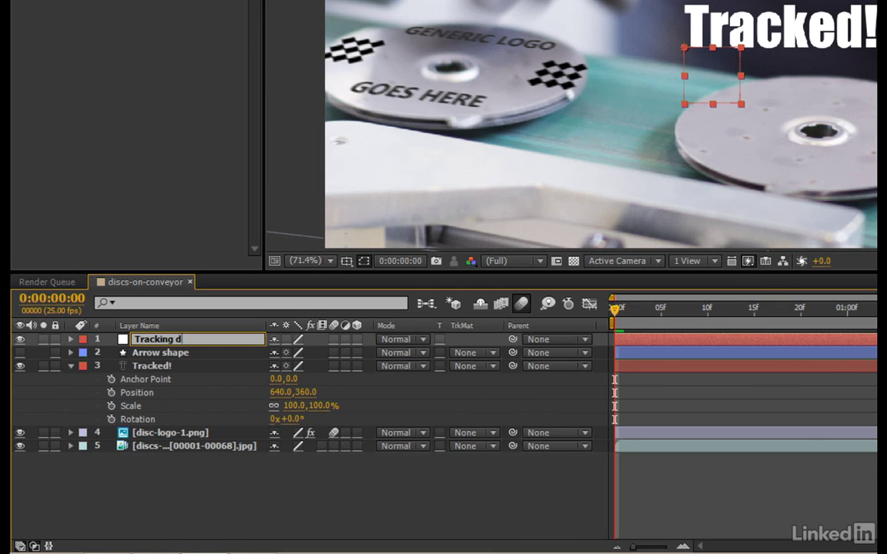
pyautogui.press('Return')
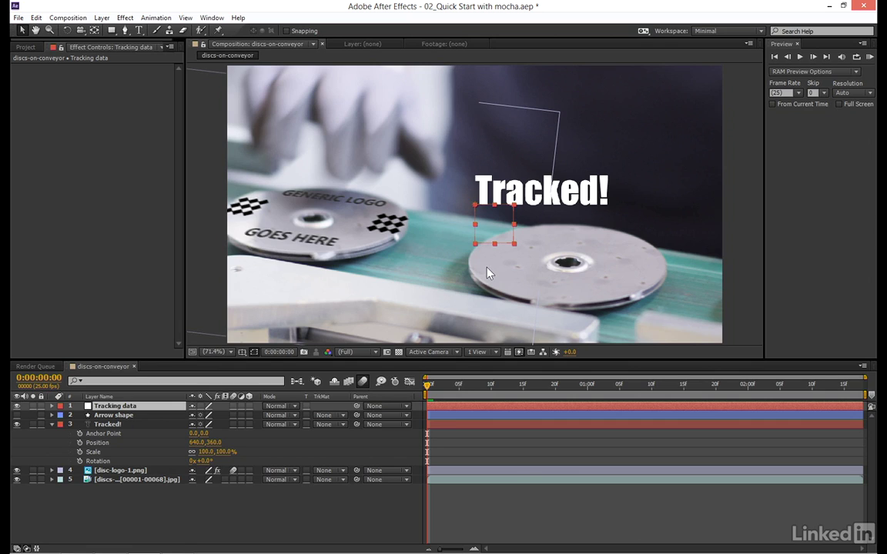
# Step: Rename the null layer as Tracking data NULL
pyautogui.click(36, 18)
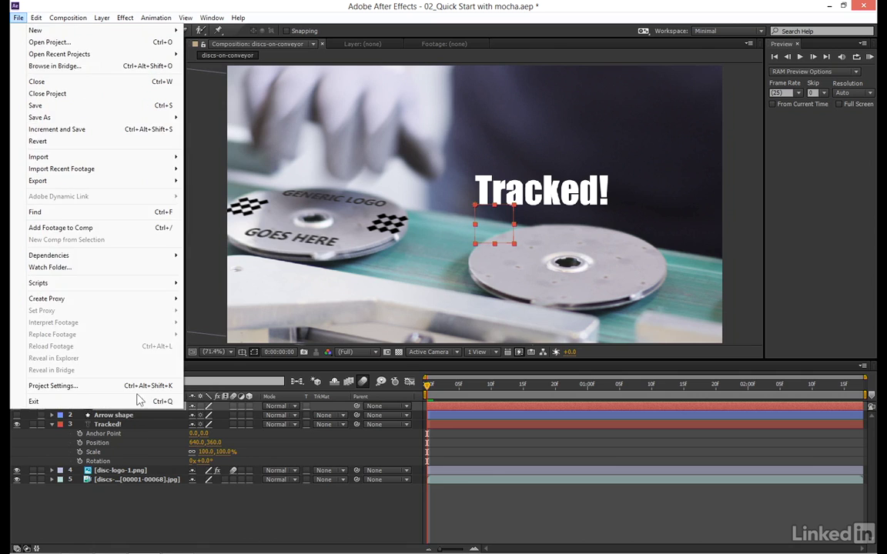
pyautogui.click(166, 384)
pyautogui.press('Return')
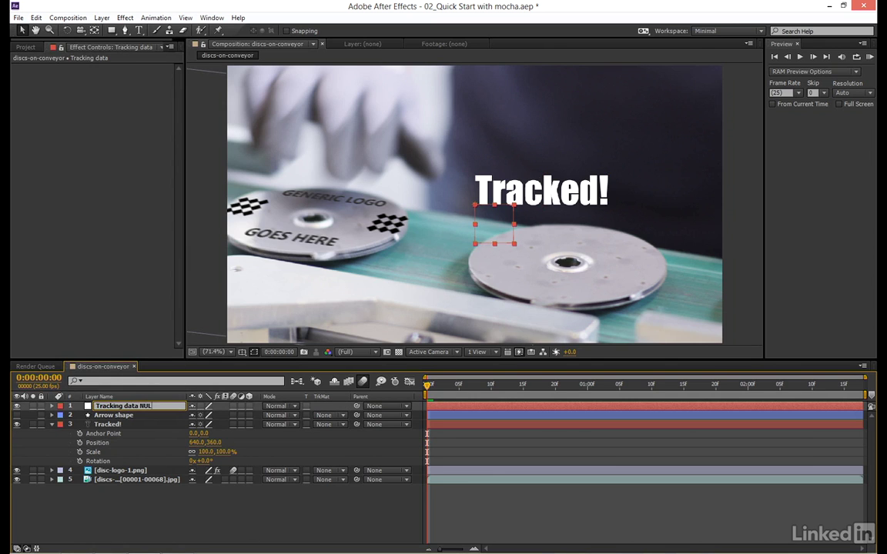
pyautogui.press('Return')
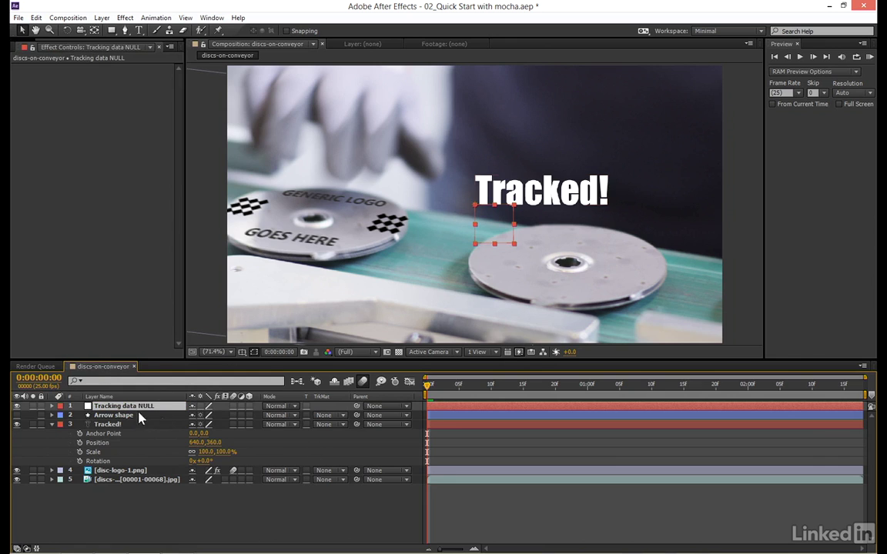
# Step: Paste the mocha transform data onto the Tracking data NULL layer, removing its Anchor Point keyframes and resetting the anchor point
pyautogui.click(37, 17)
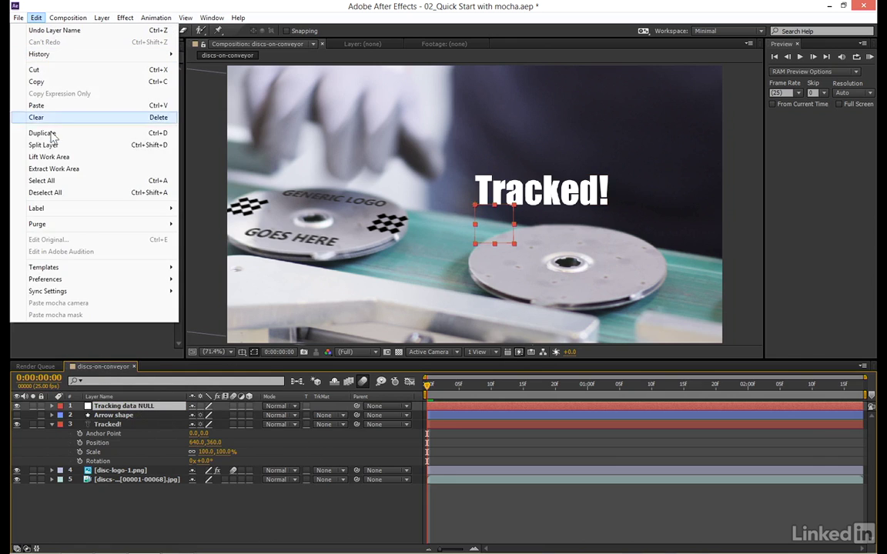
pyautogui.click(60, 109)
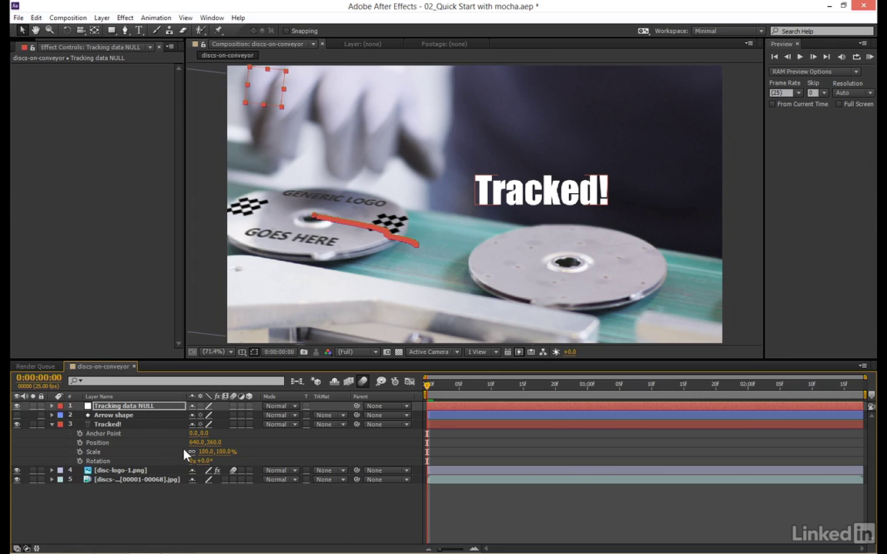
pyautogui.press('u')
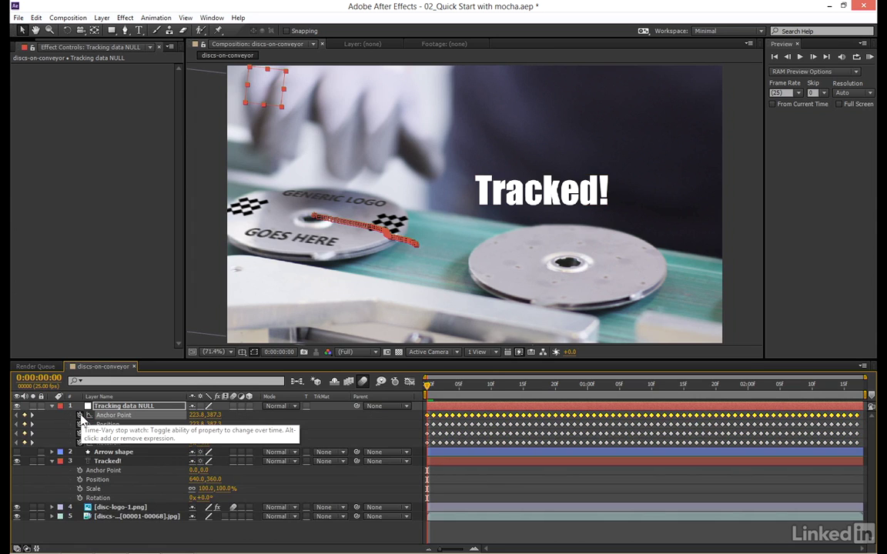
pyautogui.rightClick(113, 416)
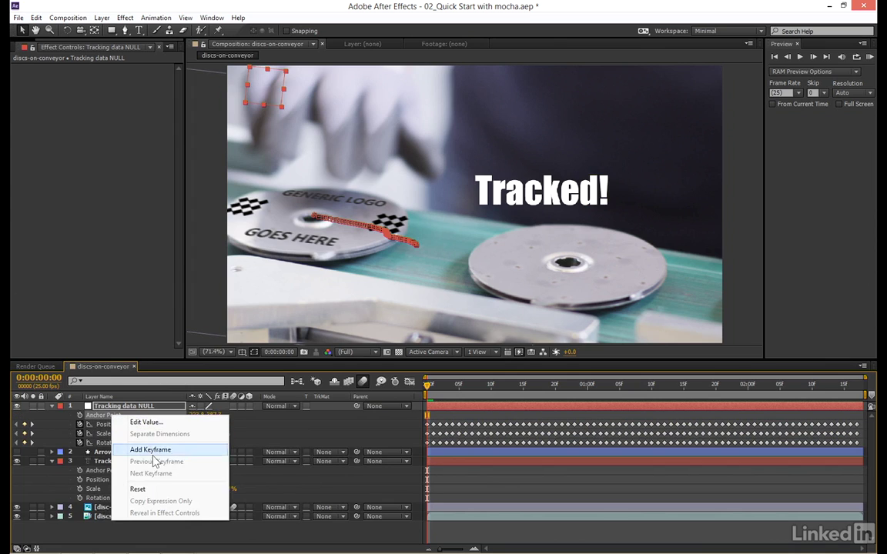
pyautogui.click(139, 490)
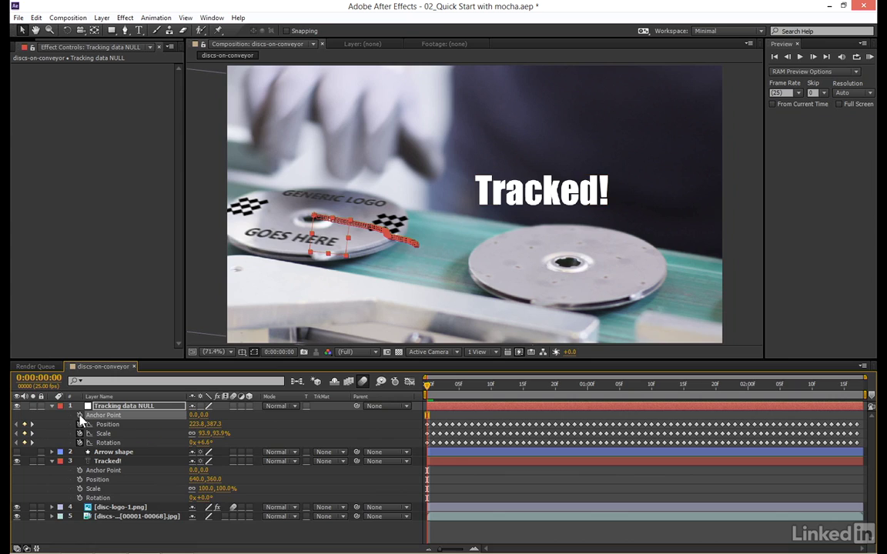
# Step: Make the Arrow shape layer visible and lock the disc logo and footage layers
pyautogui.click(17, 452)
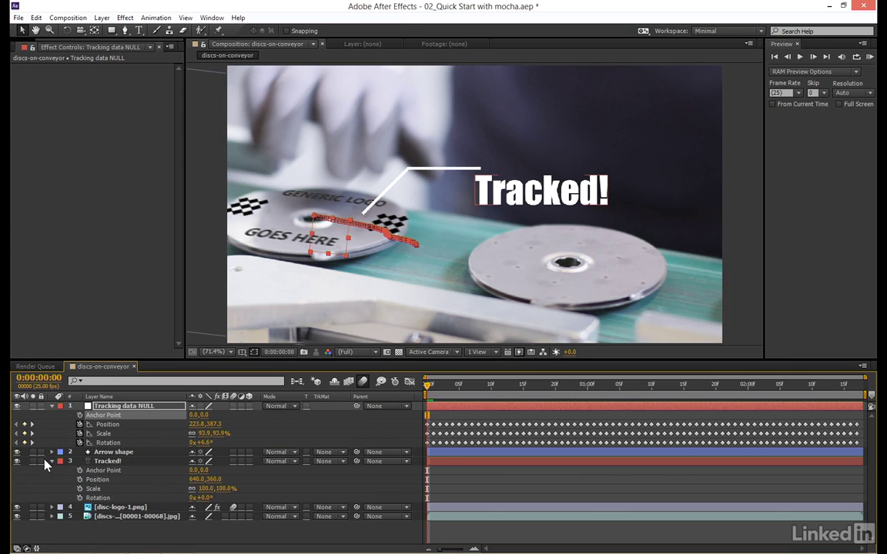
pyautogui.click(115, 452)
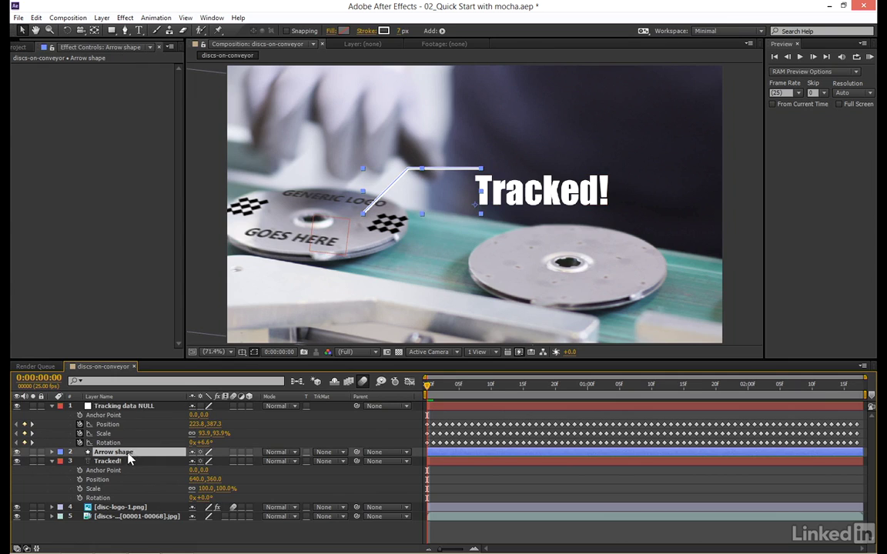
pyautogui.click(41, 508)
# Step: Move the arrow so it points at the logo disc's centre and place the Tracked! text on its line at about 372.5, 245.1
pyautogui.moveTo(441, 172); pyautogui.dragTo(398, 168)
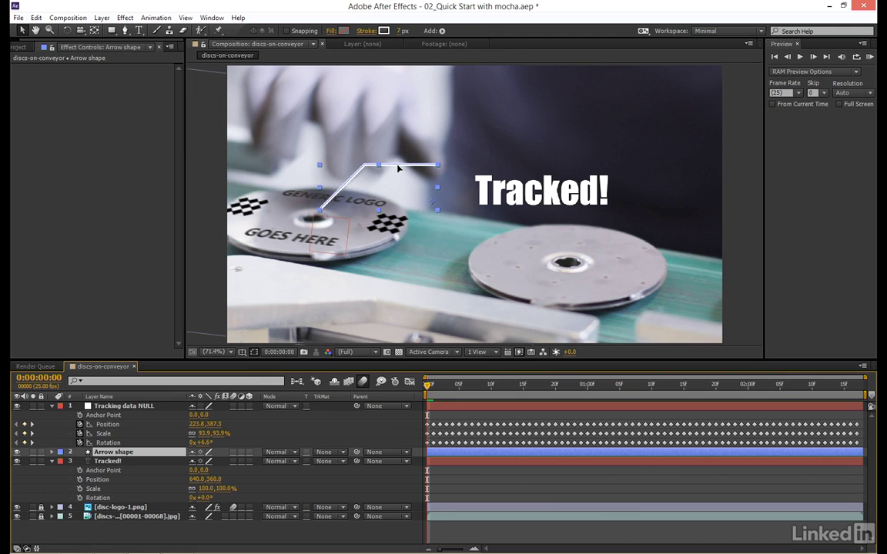
pyautogui.click(125, 461)
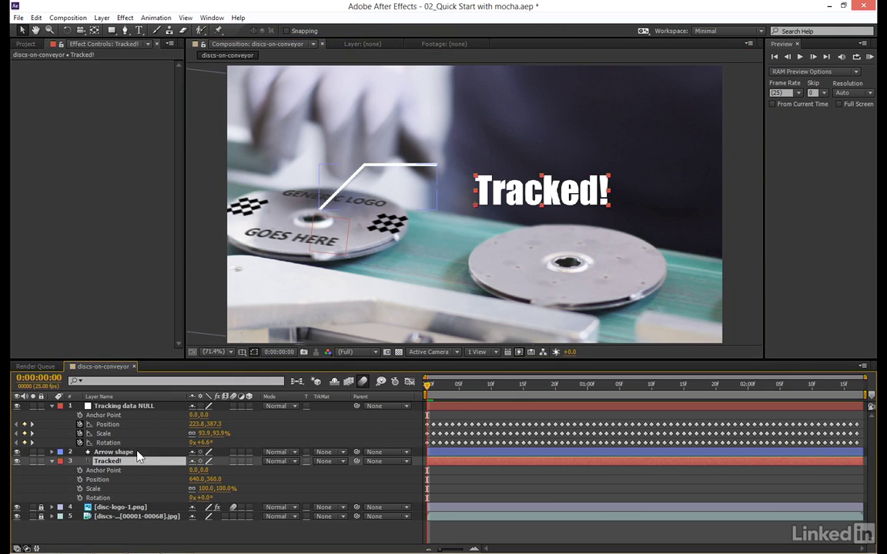
pyautogui.moveTo(474, 181); pyautogui.dragTo(415, 153)
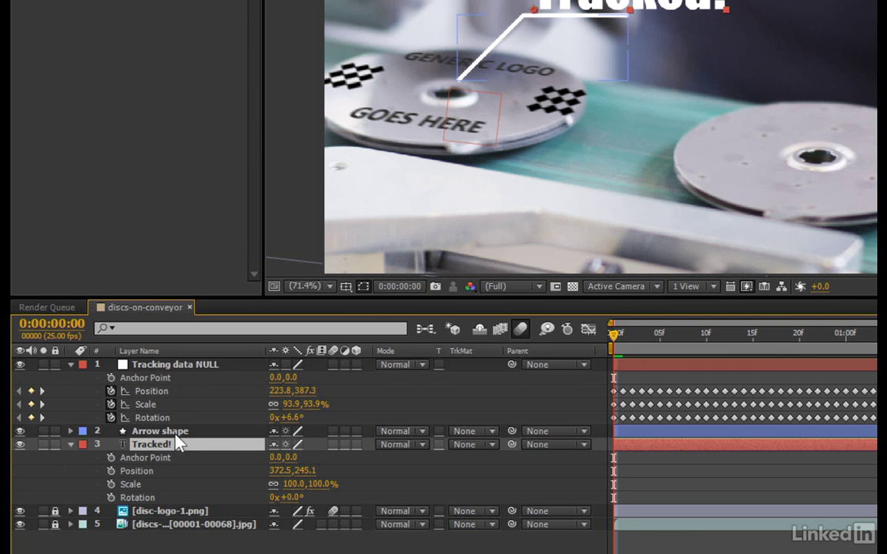
# Step: Parent the Arrow shape and Tracked! layers to Tracking data NULL and preview the animation
pyautogui.keyDown('ctrl'); pyautogui.click(200, 434); pyautogui.keyUp('ctrl')
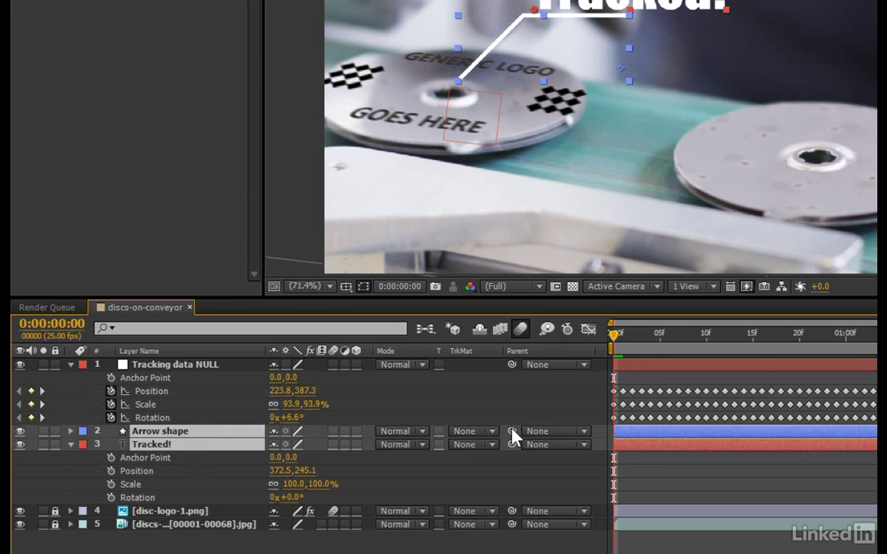
pyautogui.moveTo(512, 432); pyautogui.dragTo(187, 372)
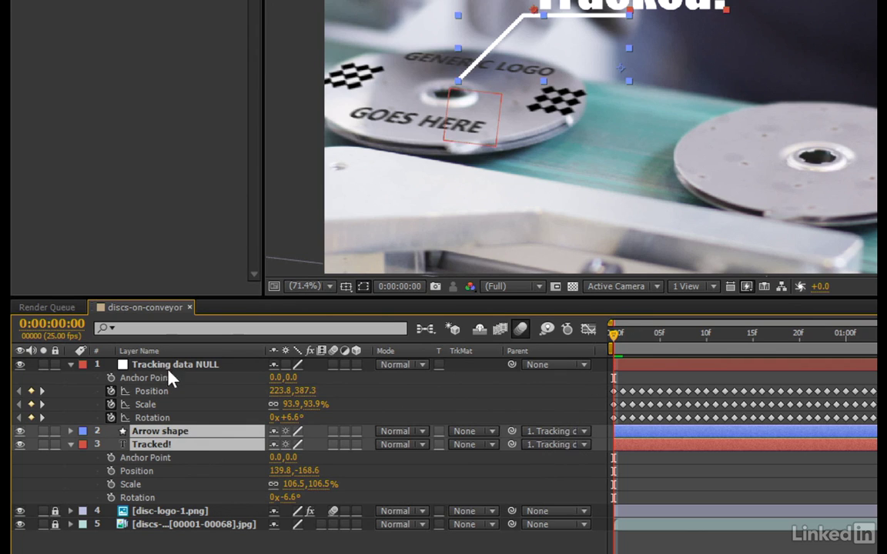
pyautogui.click(867, 59)
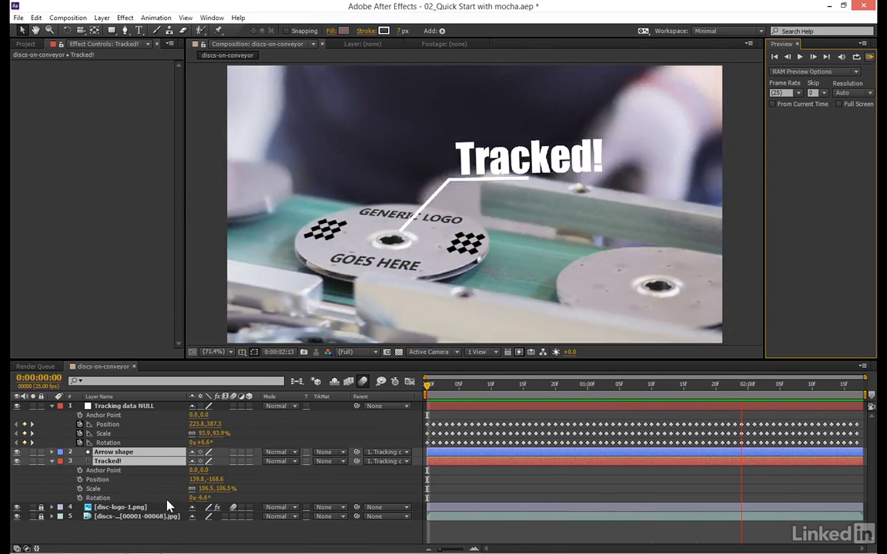
pyautogui.press('space')
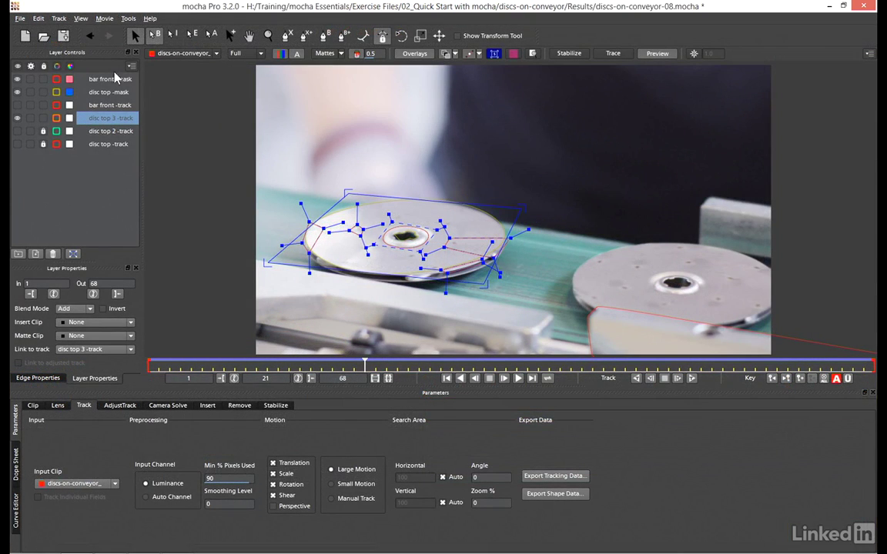
# Step: In mocha Pro, copy the selected disc top -mask layer's shape data to the clipboard as mocha shape data for AE
pyautogui.click(114, 92)
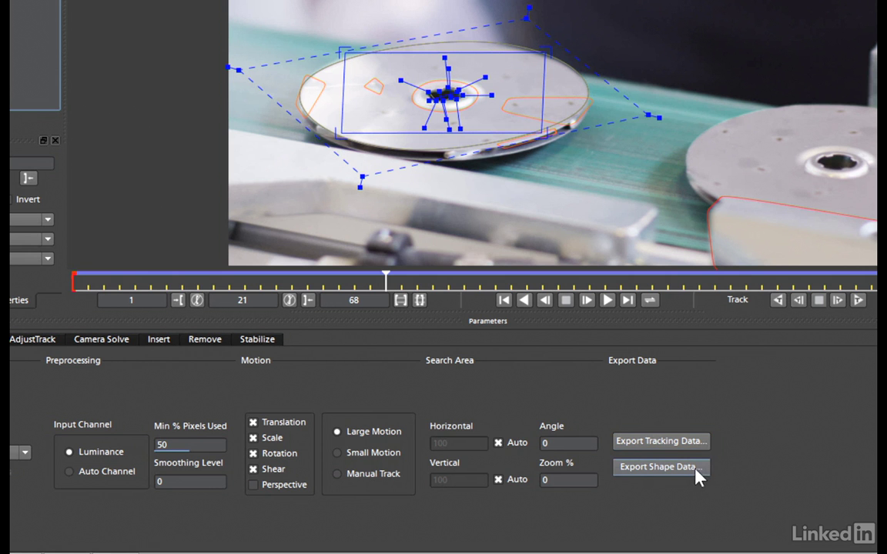
pyautogui.click(695, 472)
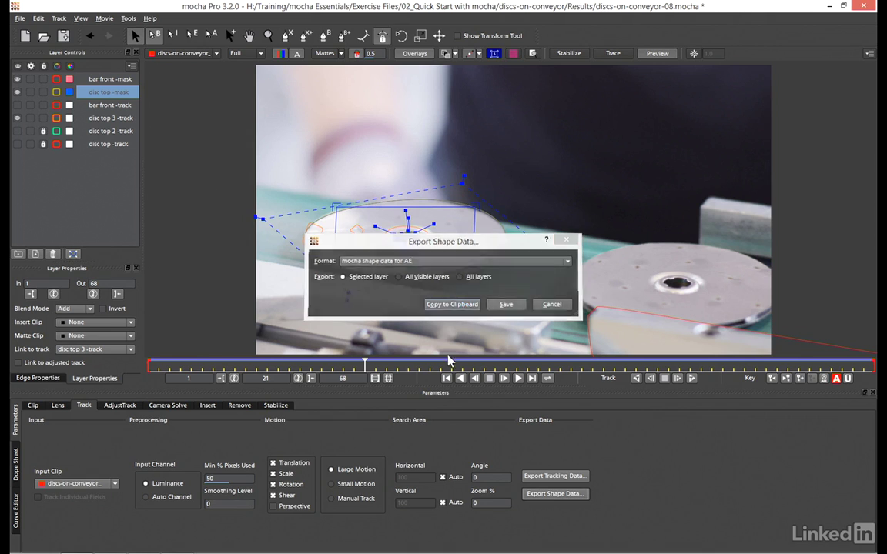
pyautogui.click(528, 197)
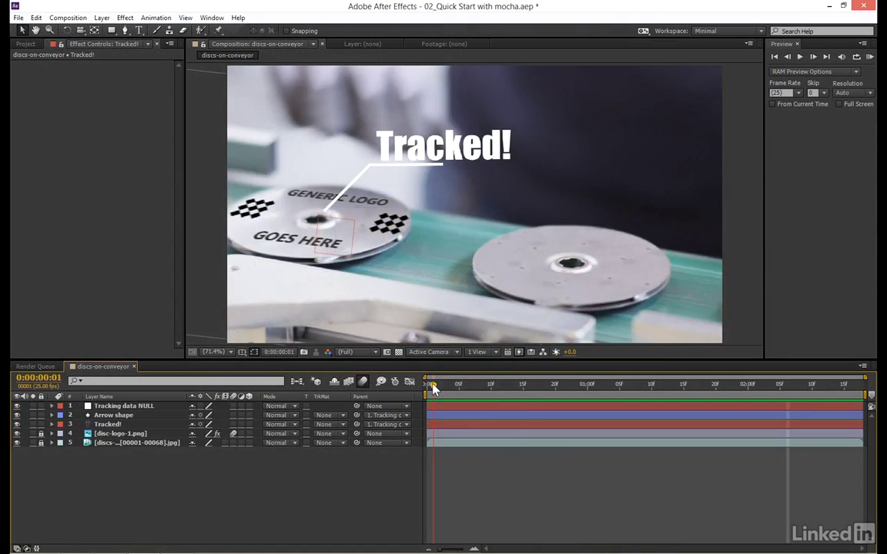
# Step: Back in After Effects, return to the first frame and add a royal blue solid at composition size, 1280 x 720 px
pyautogui.press('Home')
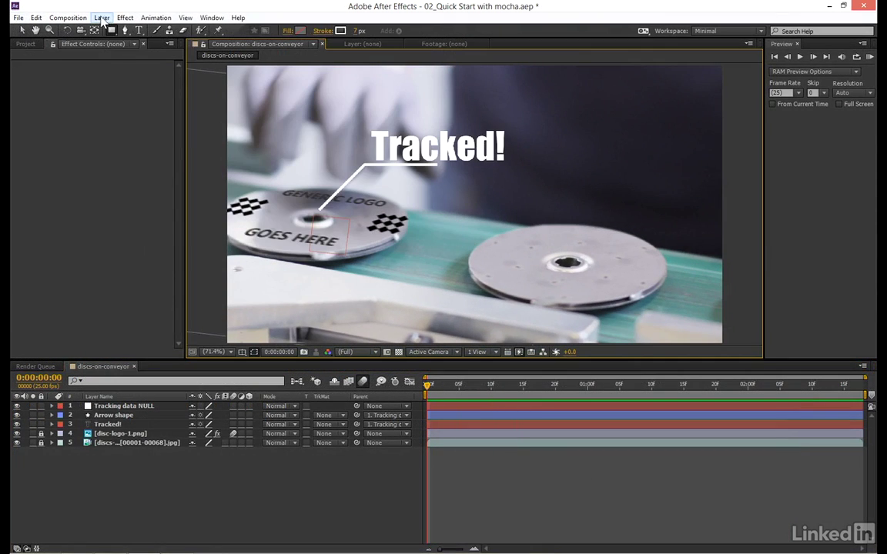
pyautogui.click(102, 18)
pyautogui.moveTo(106, 33)
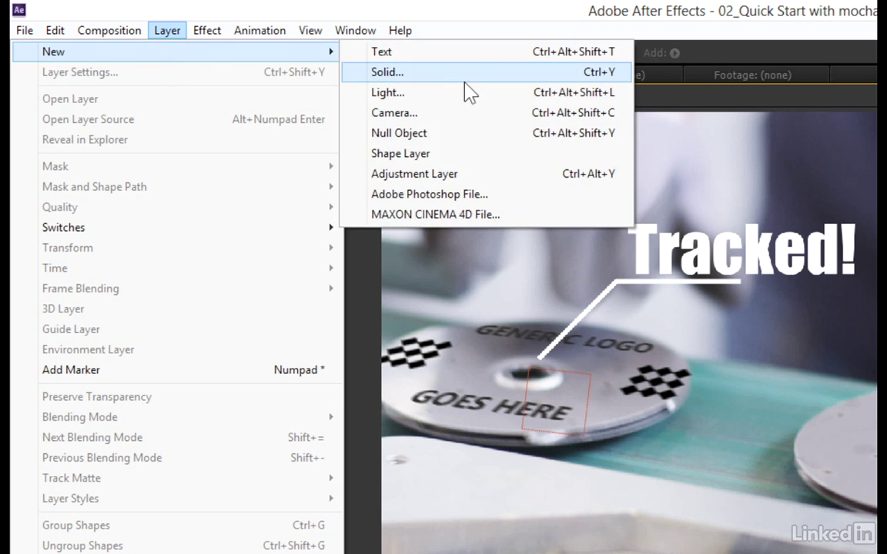
pyautogui.click(276, 42)
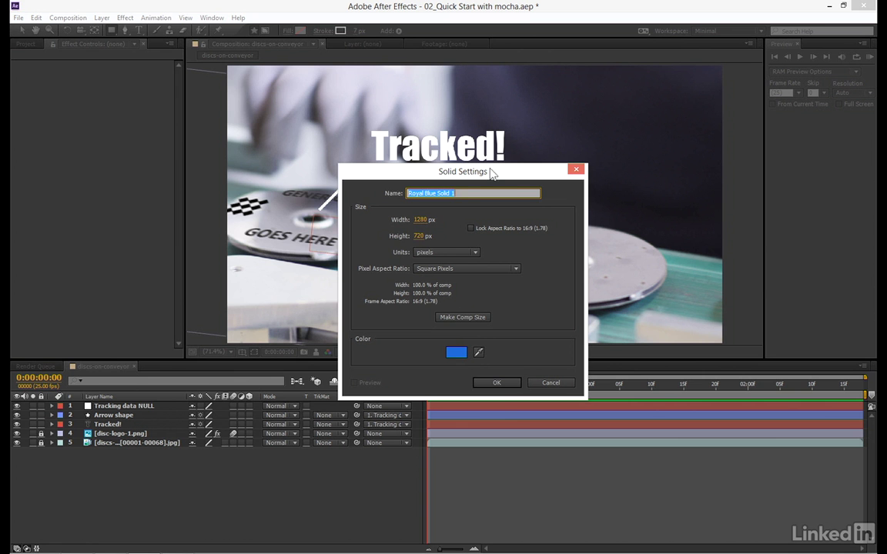
pyautogui.click(496, 382)
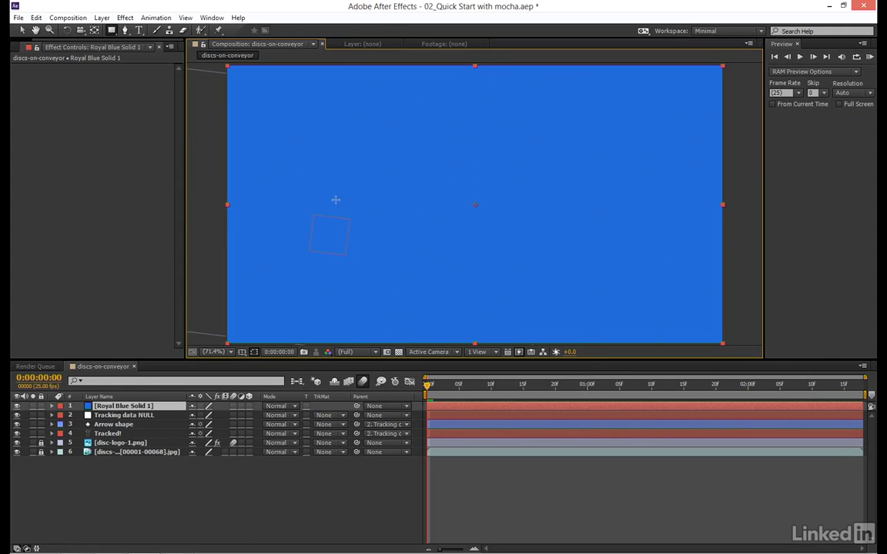
# Step: Paste the copied shapes onto the blue solid as mocha masks and select the first mask path to inspect it
pyautogui.click(37, 18)
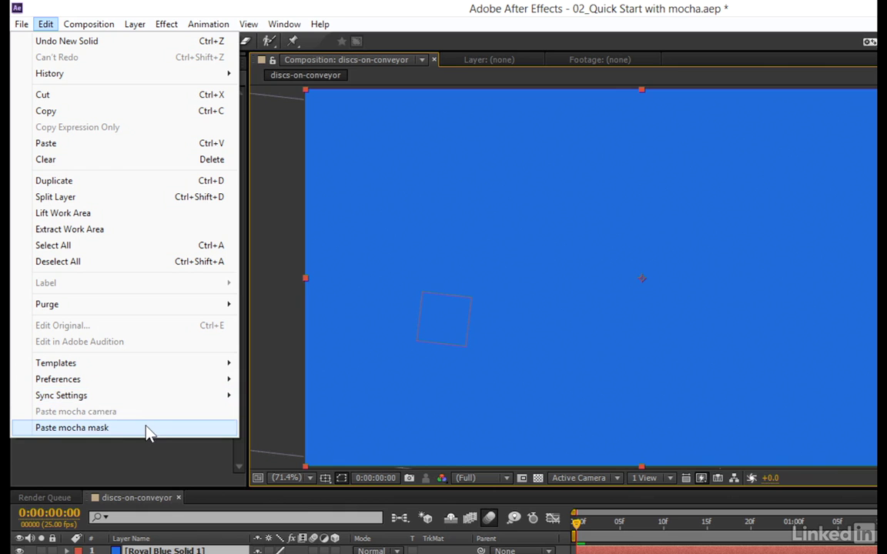
pyautogui.click(148, 435)
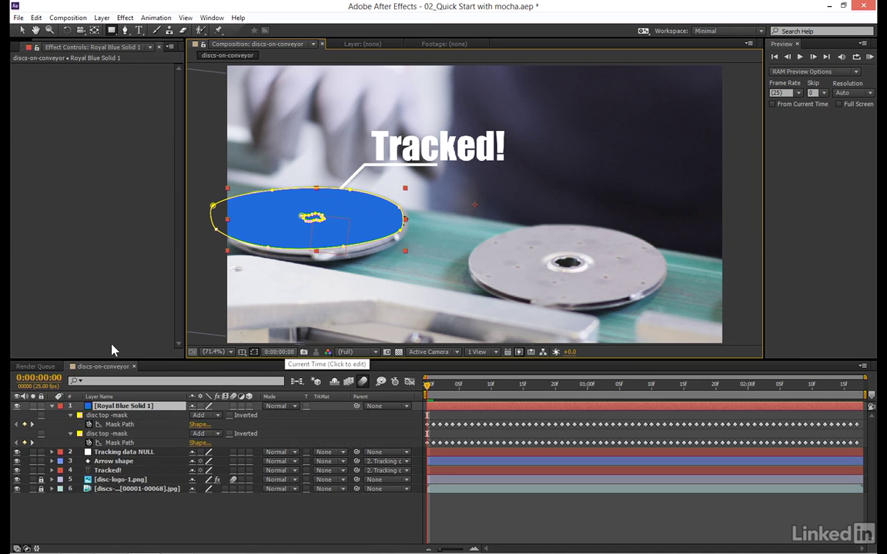
pyautogui.click(100, 424)
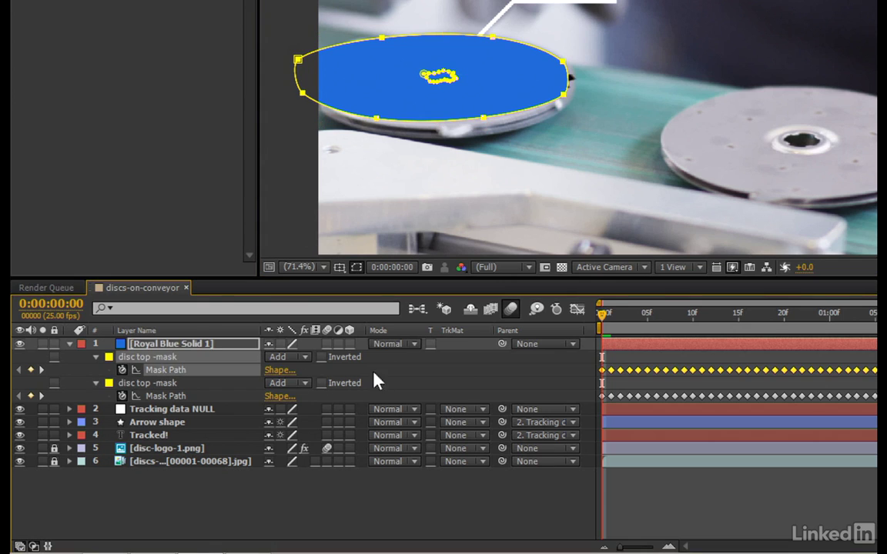
pyautogui.click(413, 390)
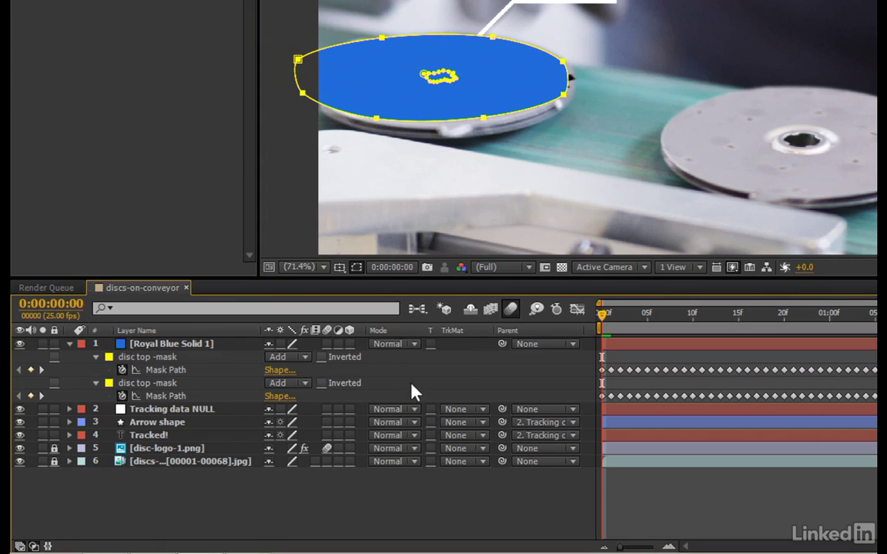
# Step: Expand both disc top masks' properties and set the first mask's feather to 14 pixels and its expansion to 2 pixels
pyautogui.click(95, 357)
pyautogui.click(96, 357)
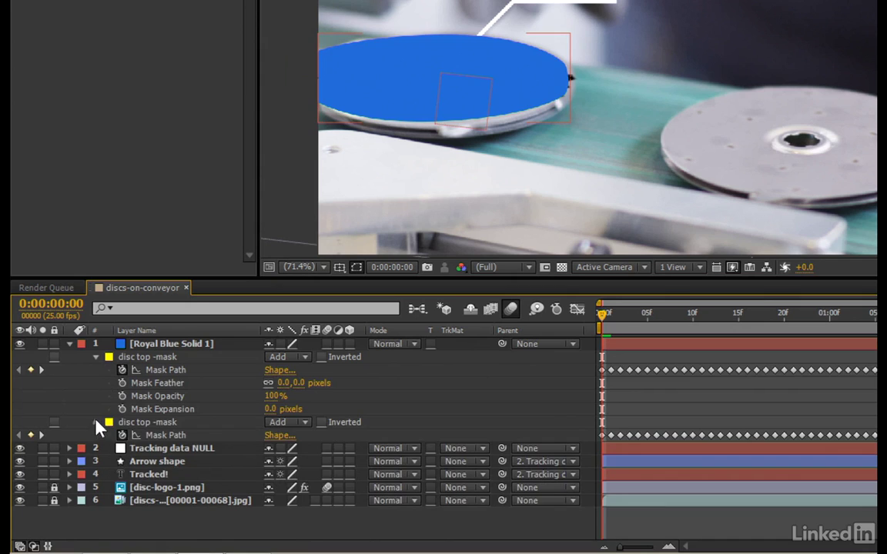
pyautogui.click(95, 422)
pyautogui.click(95, 422)
pyautogui.moveTo(283, 383); pyautogui.dragTo(299, 395)
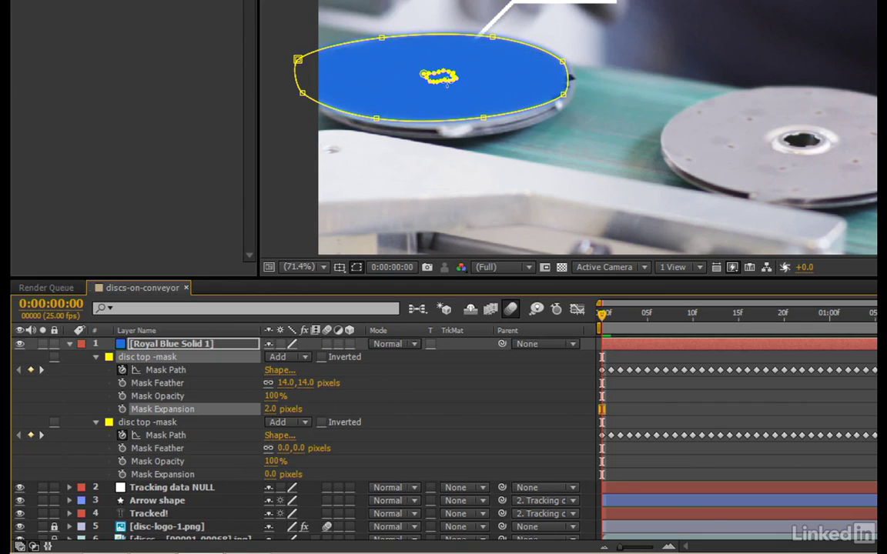
# Step: Set the second disc top mask, around the centre hole, to Subtract with a feather of 9 pixels
pyautogui.click(229, 422)
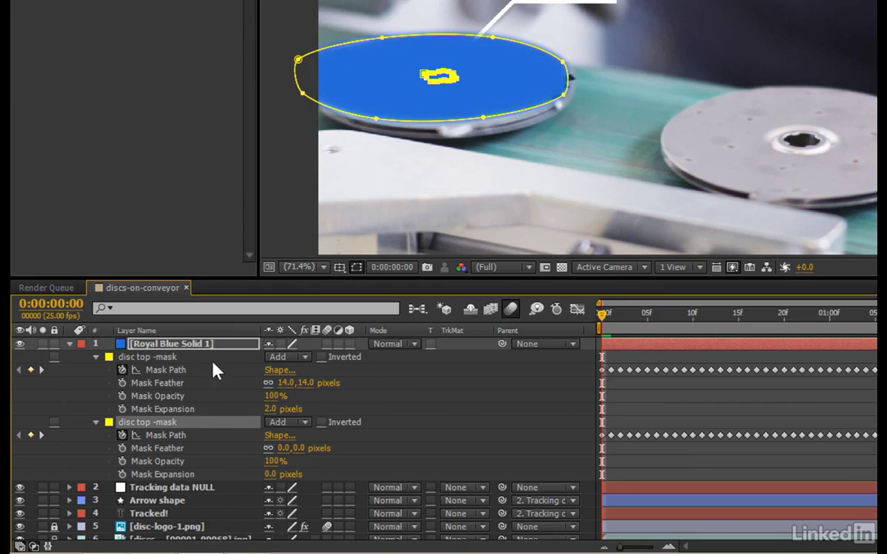
pyautogui.click(305, 423)
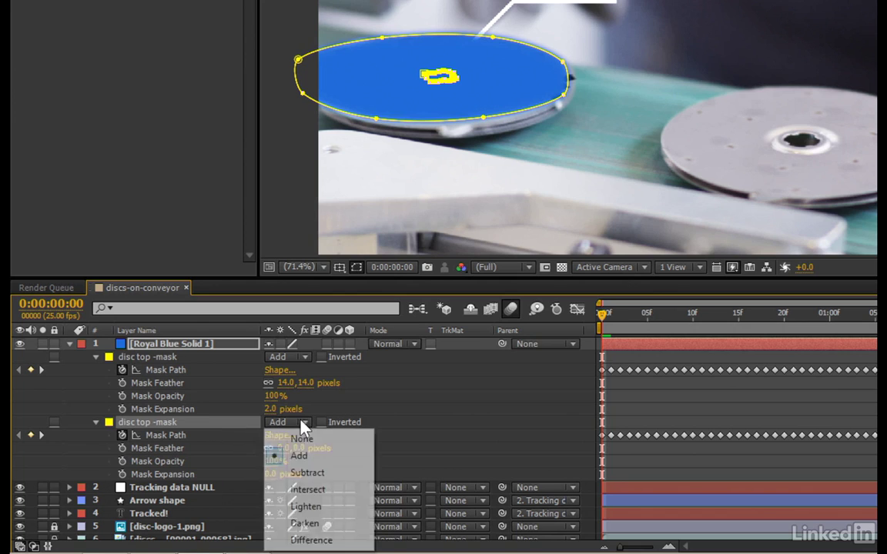
pyautogui.click(325, 476)
pyautogui.click(88, 436)
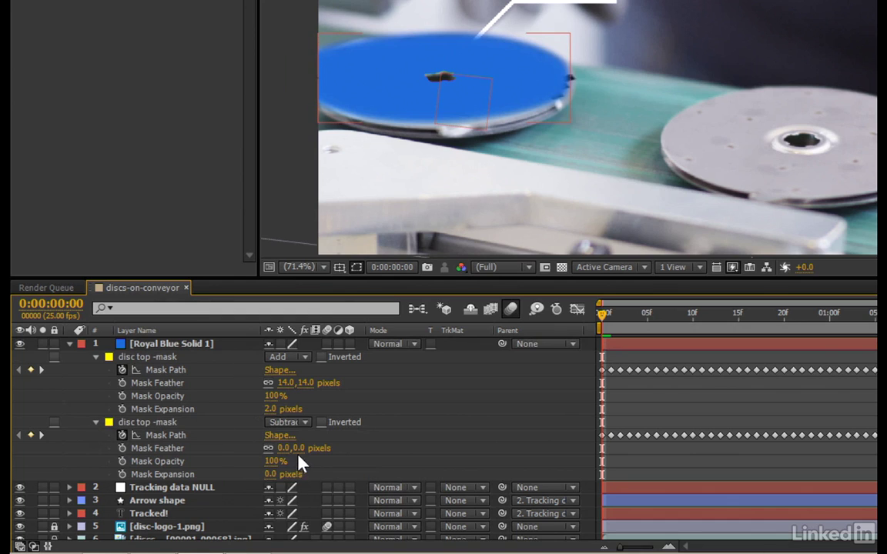
pyautogui.moveTo(283, 448); pyautogui.dragTo(313, 451)
pyautogui.click(409, 462)
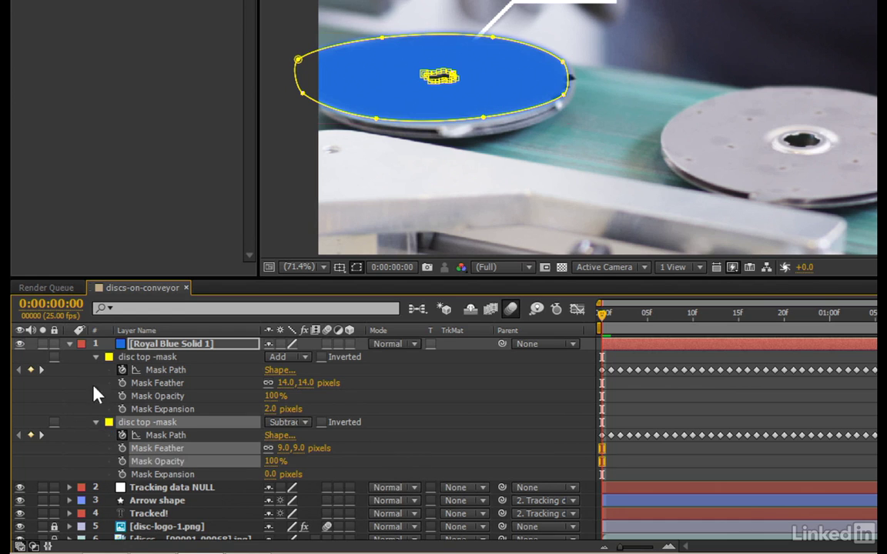
pyautogui.press('F2')
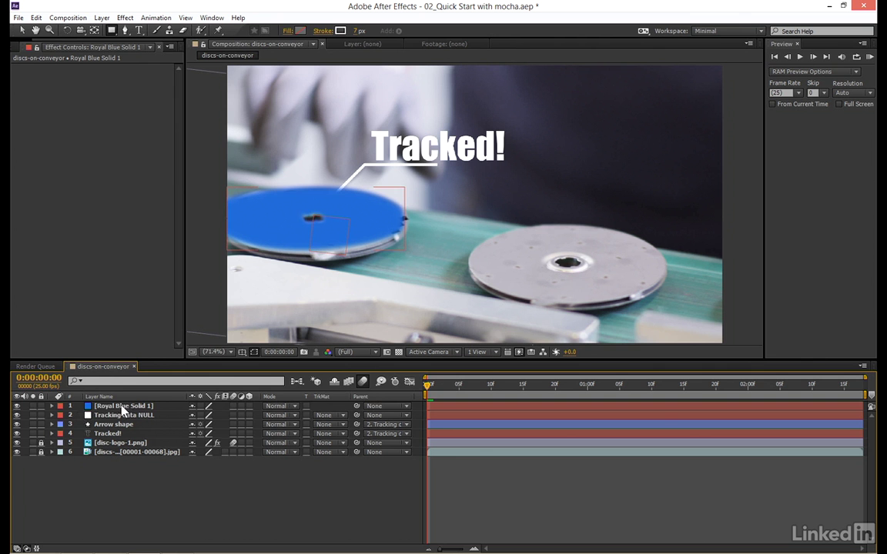
# Step: Move the royal blue solid directly below the disc logo layer and set its blending mode to Screen
pyautogui.moveTo(123, 409); pyautogui.dragTo(152, 448)
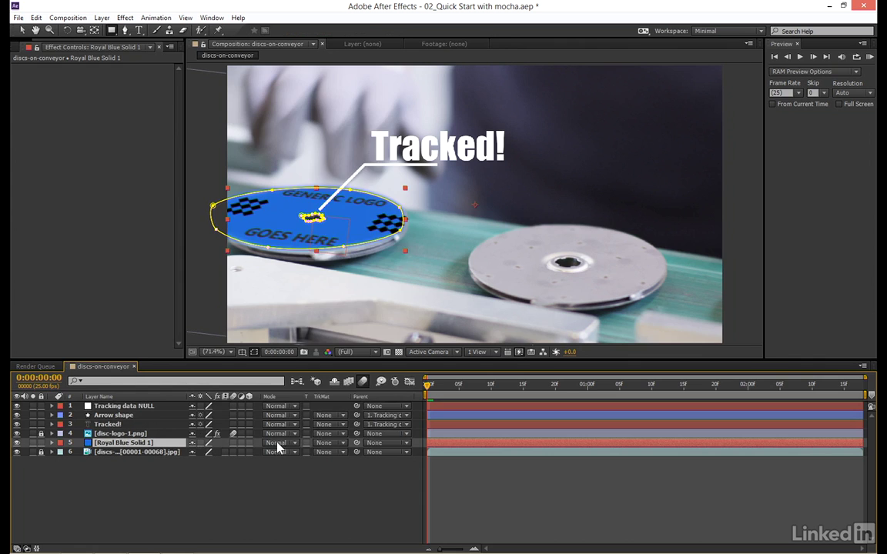
pyautogui.click(278, 444)
pyautogui.click(294, 199)
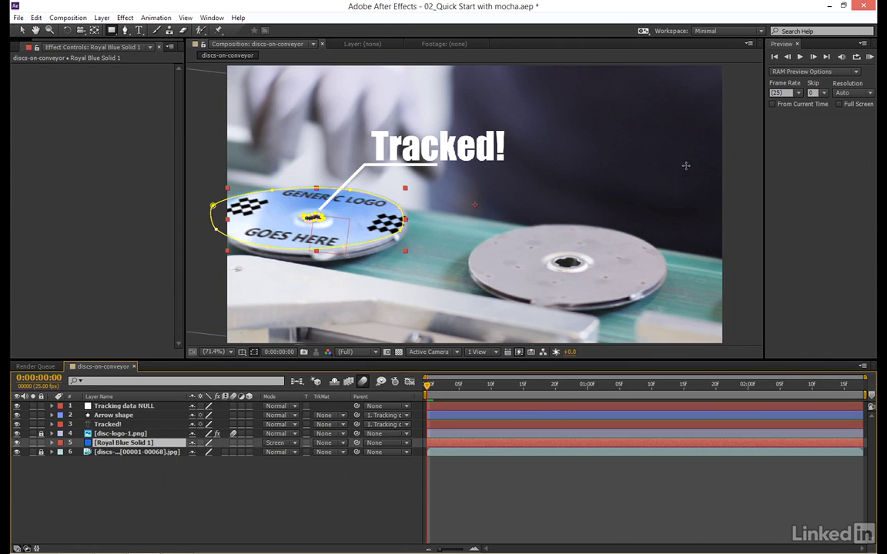
# Step: Preview the tinted disc, go to 0:00:02:12, and hide and restore the mask outlines to check the bar overlap
pyautogui.press('space')
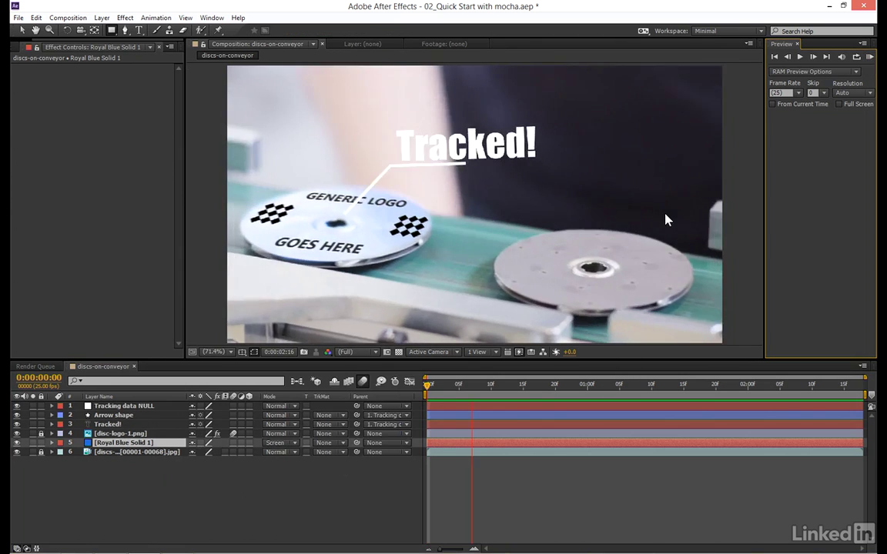
pyautogui.click(814, 385)
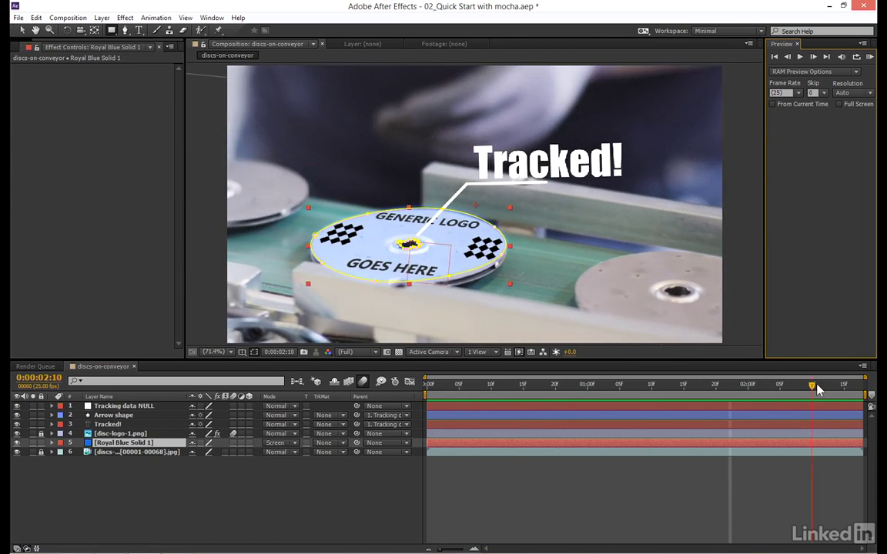
pyautogui.click(825, 387)
pyautogui.click(254, 351)
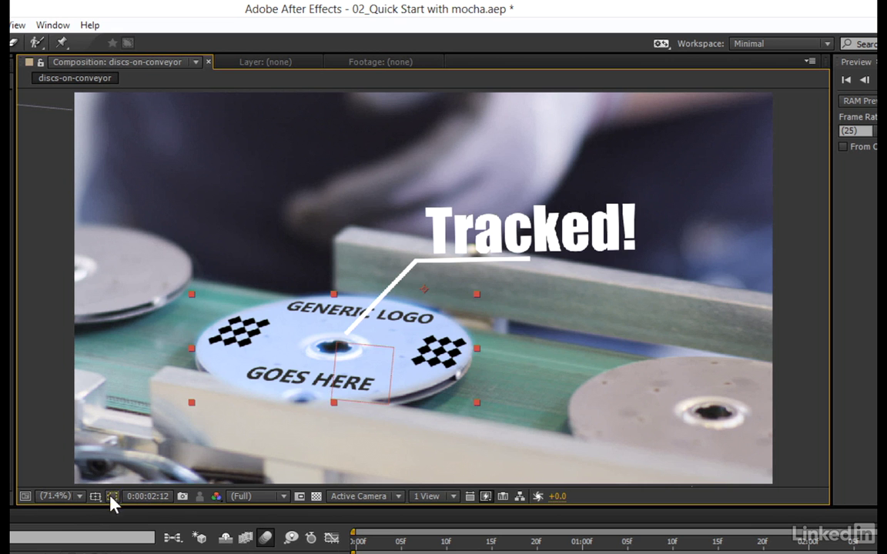
pyautogui.click(112, 497)
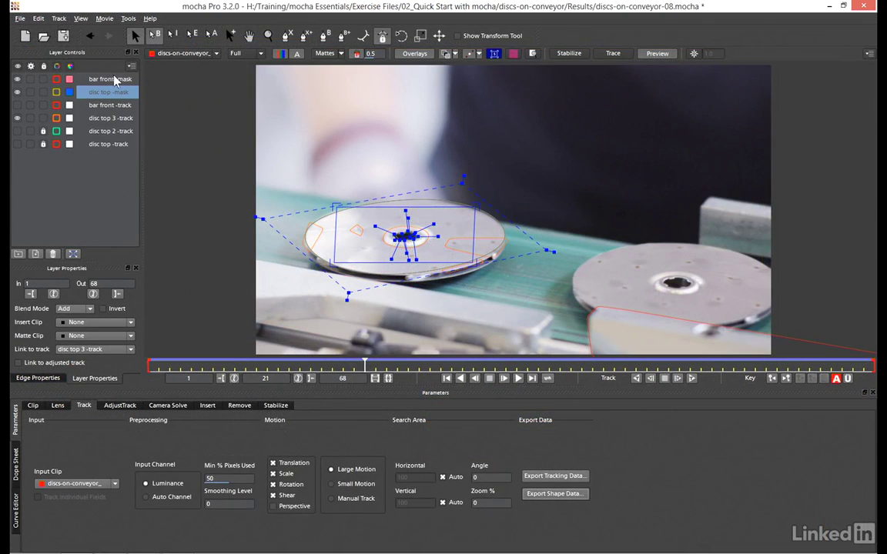
# Step: In mocha, select the bar front -mask layer, go to frame 63, and copy its mocha shape data for AE to the clipboard
pyautogui.click(121, 80)
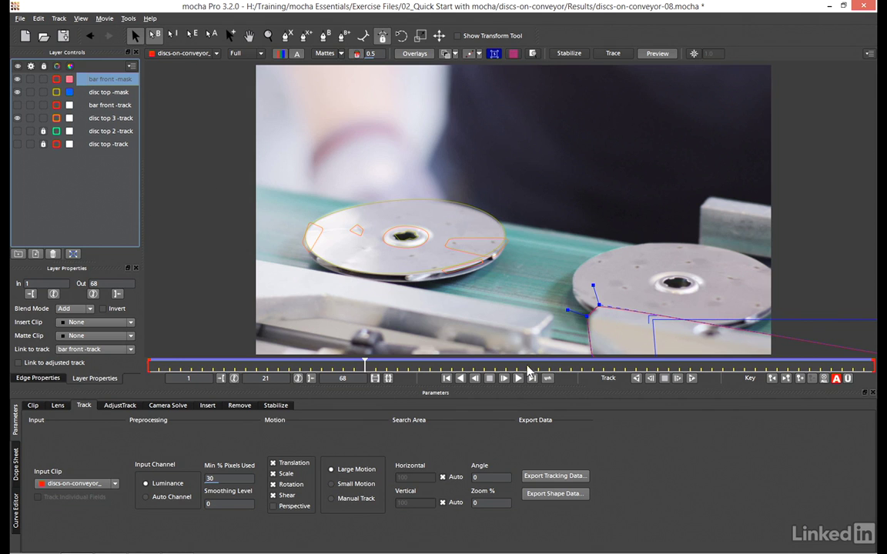
pyautogui.moveTo(529, 369); pyautogui.dragTo(814, 368)
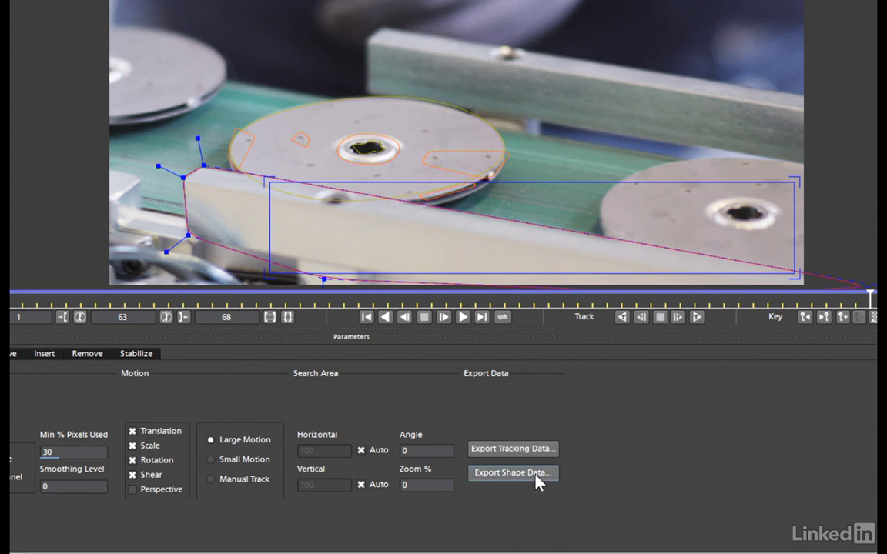
pyautogui.click(537, 476)
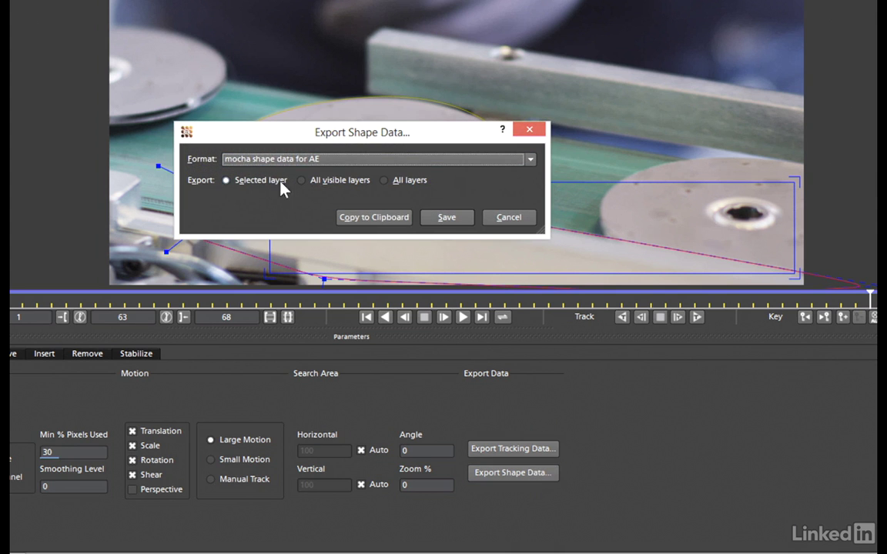
pyautogui.click(380, 221)
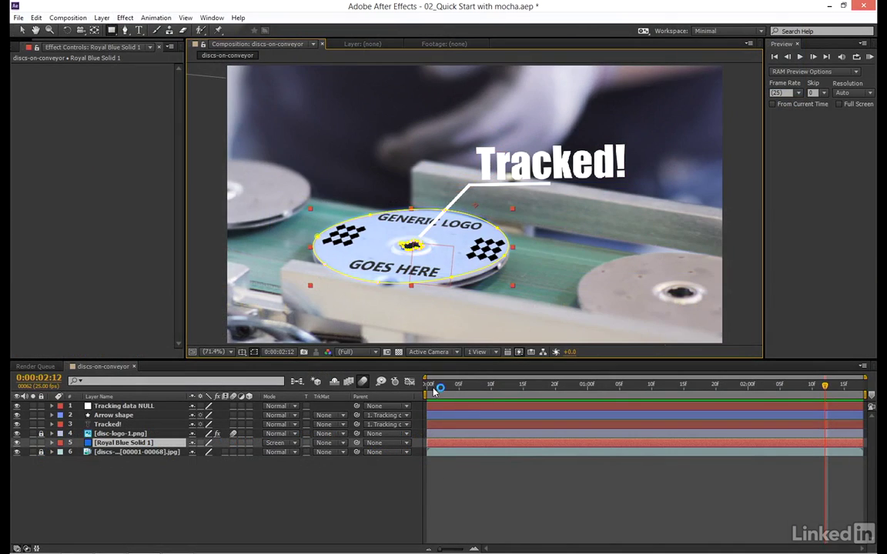
# Step: Back in After Effects, return to the first frame, preview briefly, and rename the royal blue solid TINTING
pyautogui.click(436, 390)
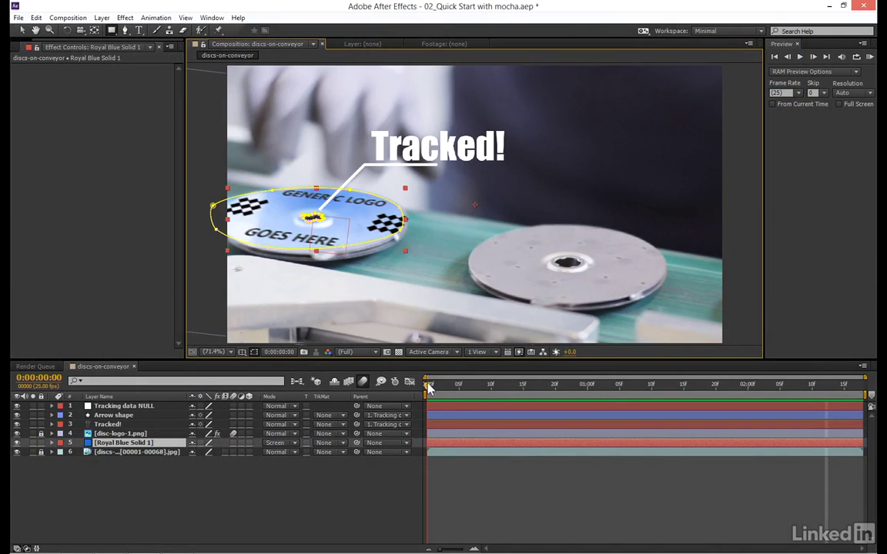
pyautogui.press('space')
pyautogui.press('space')
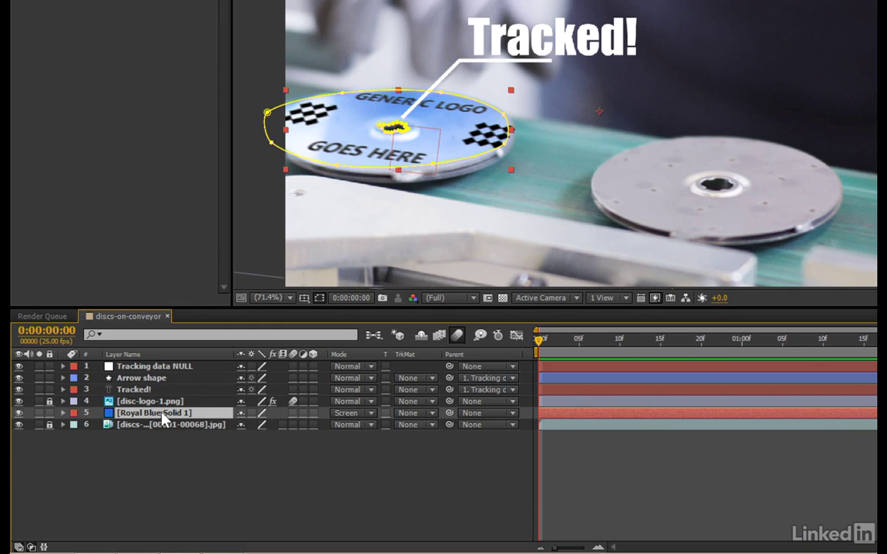
pyautogui.press('Return')
pyautogui.write('TINTING')
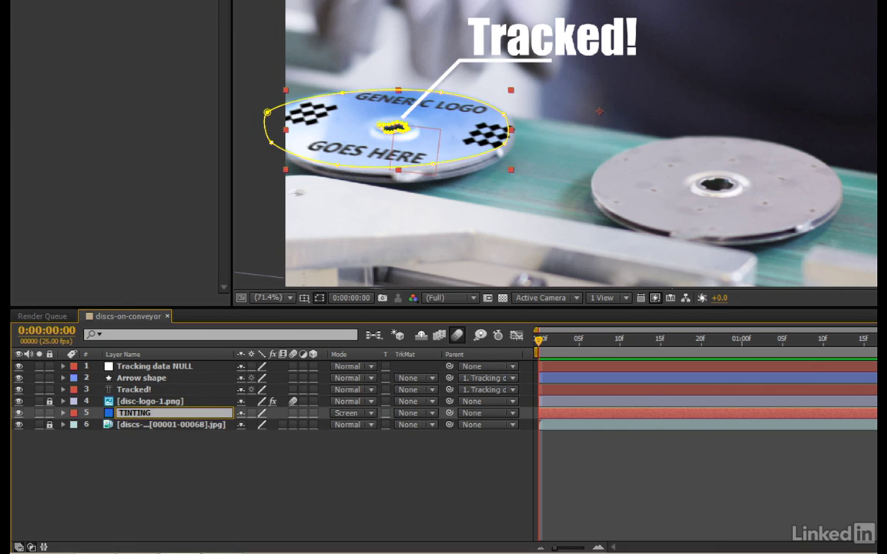
pyautogui.press('Return')
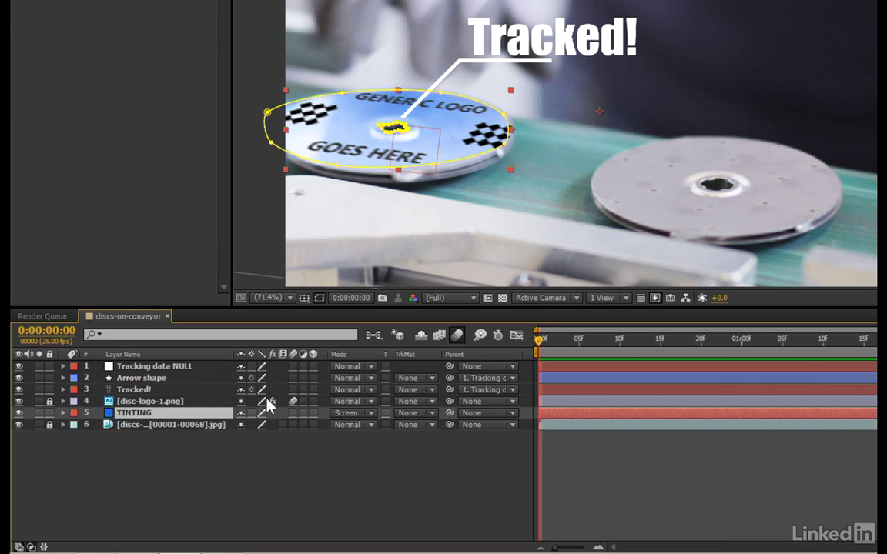
# Step: Paste the copied bar shape onto the TINTING layer as a mocha mask and set the bar front mask to Subtract
pyautogui.press('m')
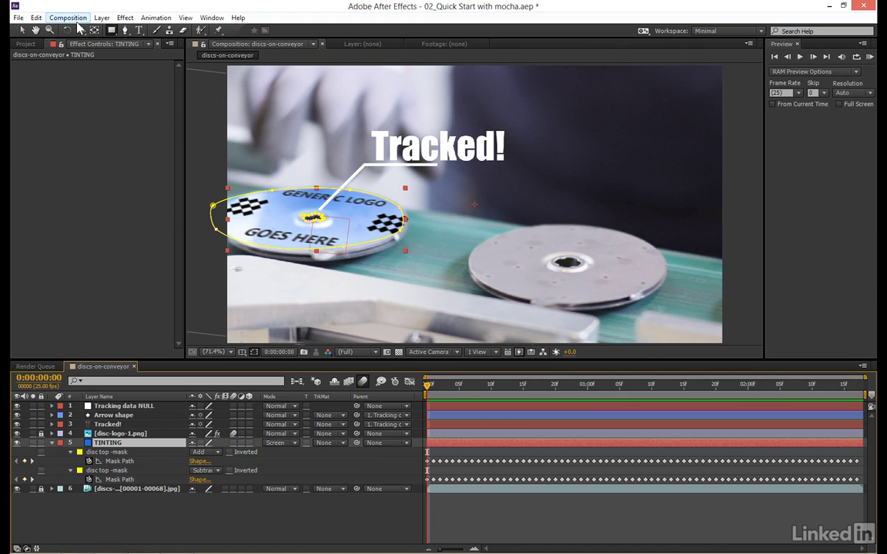
pyautogui.click(34, 16)
pyautogui.click(107, 445)
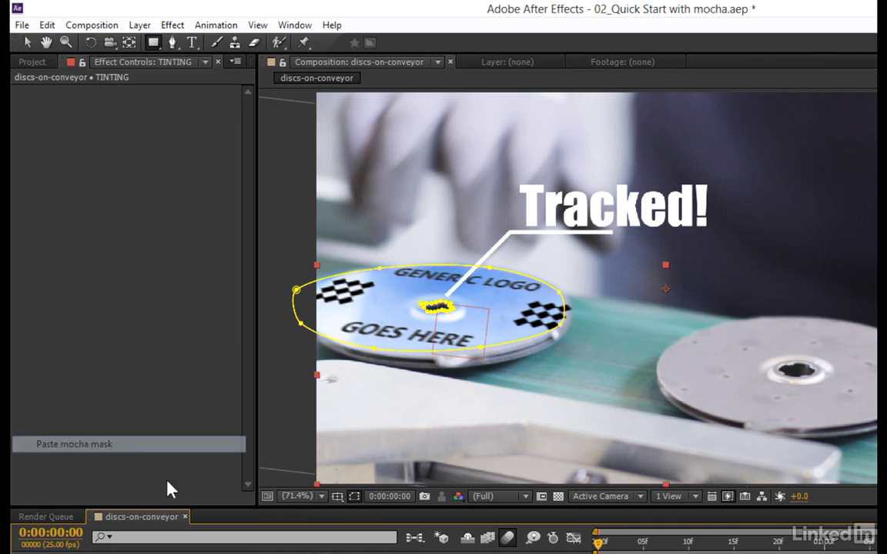
pyautogui.click(122, 498)
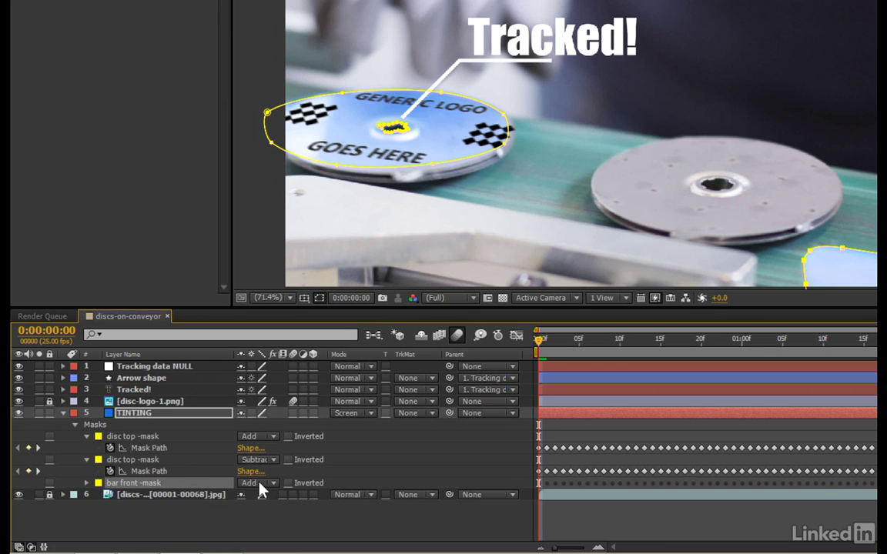
pyautogui.click(260, 483)
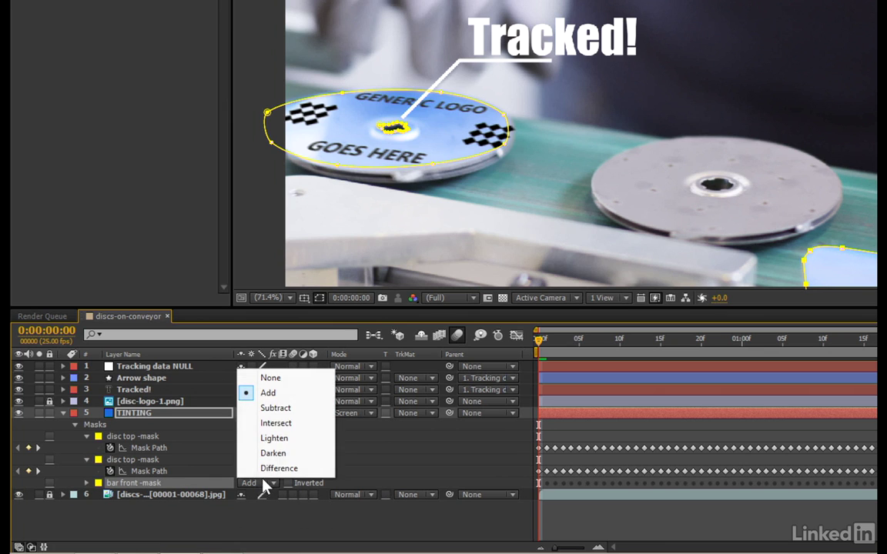
pyautogui.click(297, 410)
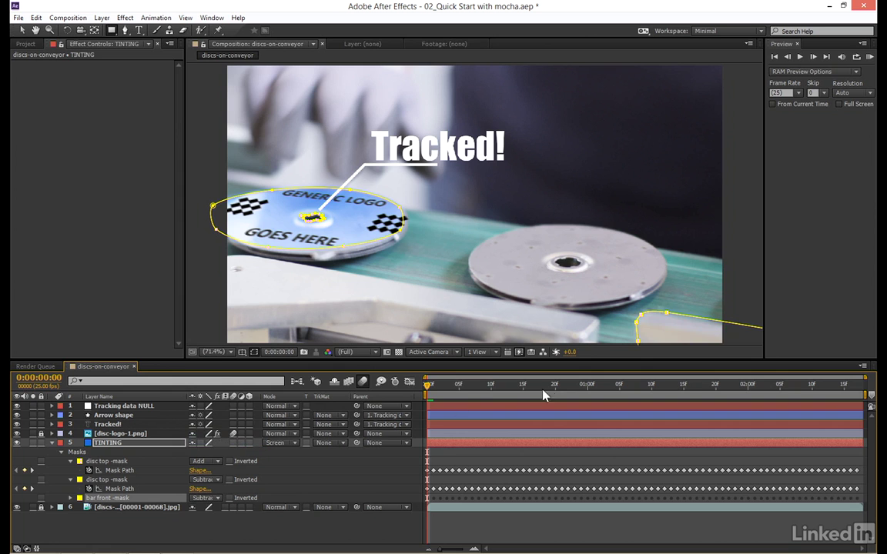
# Step: Go to 0:00:02:13, deselect to check the overlap, and set the bar front mask's feather to 44 pixels
pyautogui.moveTo(427, 389); pyautogui.dragTo(832, 406)
pyautogui.click(260, 527)
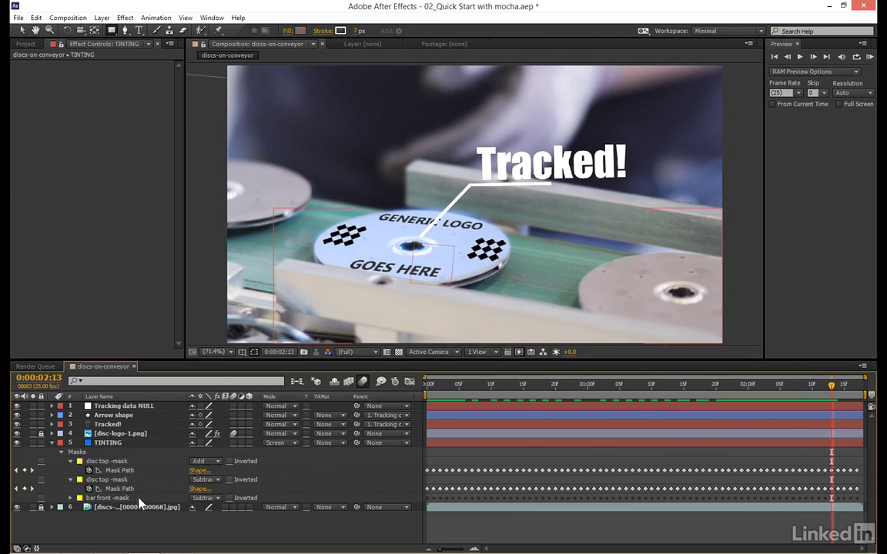
pyautogui.click(71, 498)
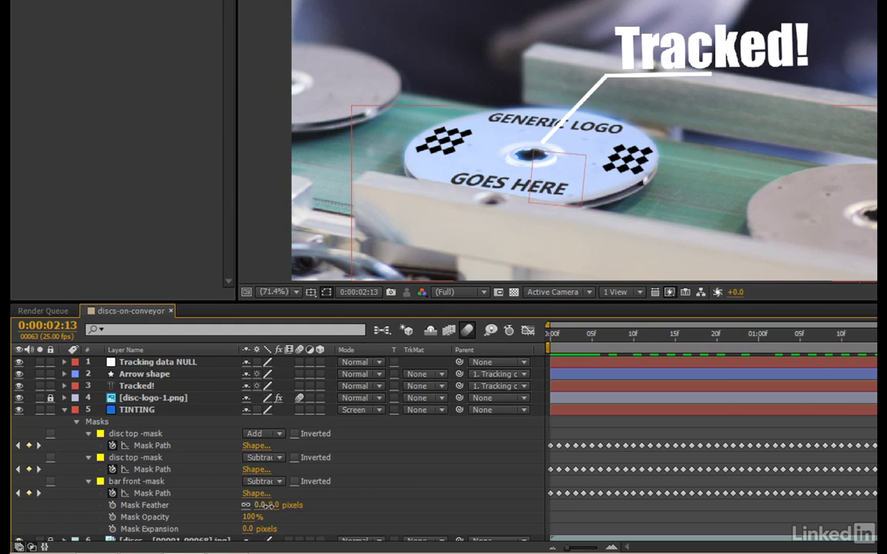
pyautogui.moveTo(207, 516); pyautogui.dragTo(277, 504)
pyautogui.click(75, 514)
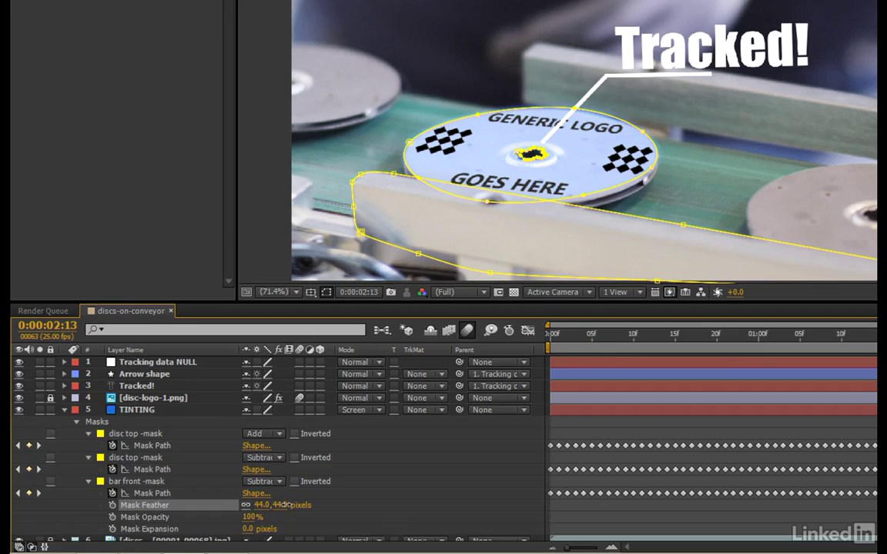
pyautogui.click(42, 493)
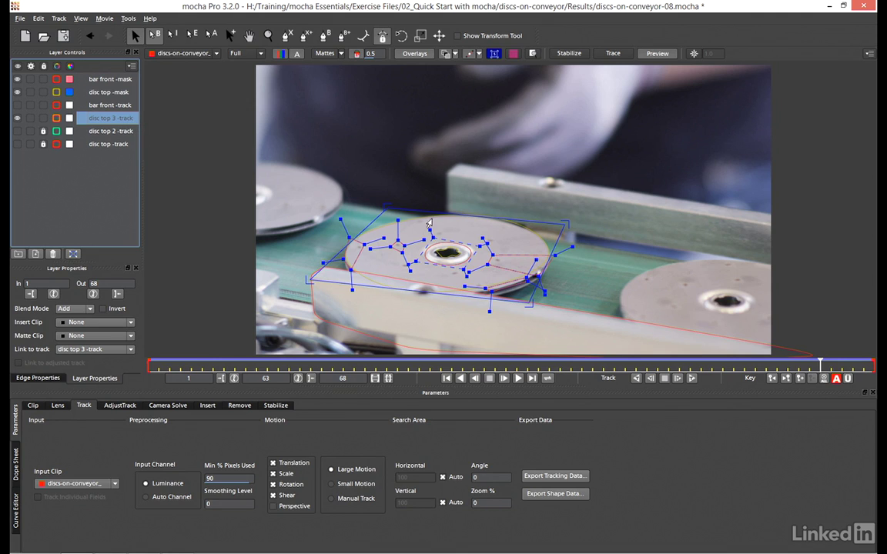
# Step: In mocha, select the disc top -mask layer and display its matte over the footage
pyautogui.click(119, 94)
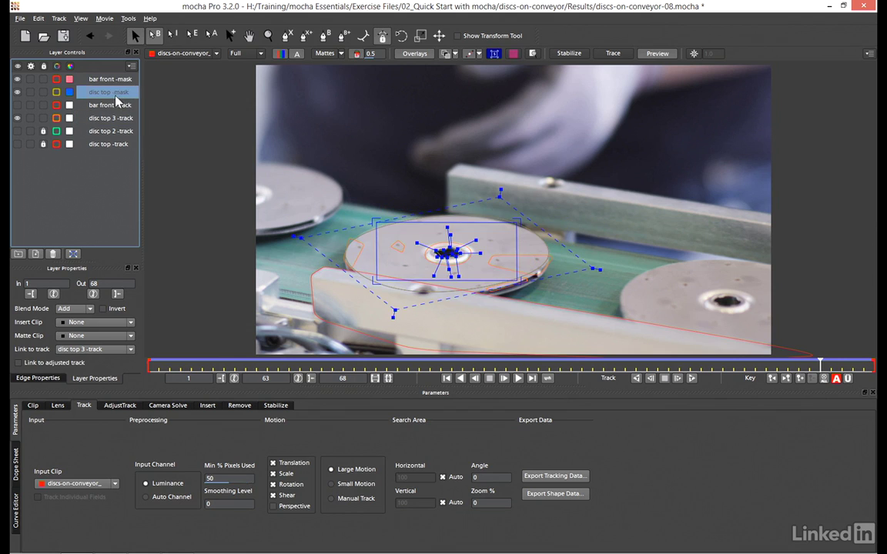
pyautogui.click(335, 54)
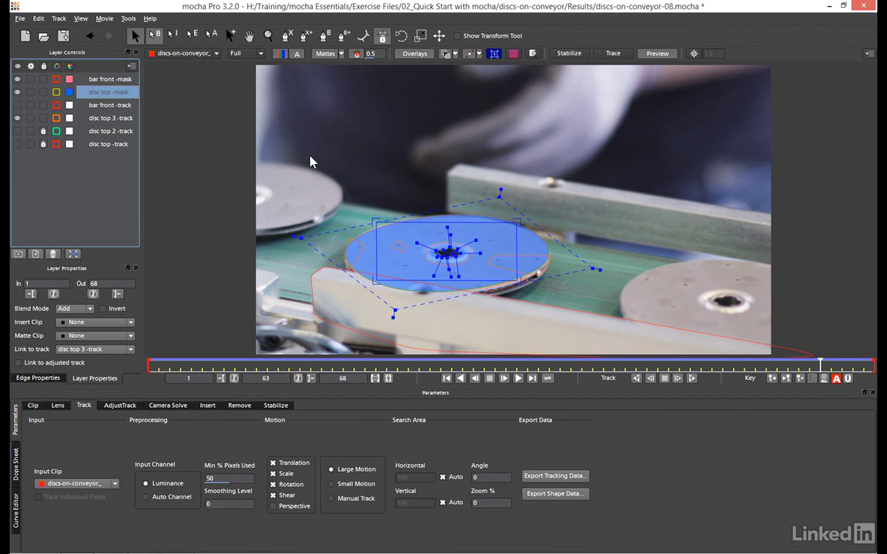